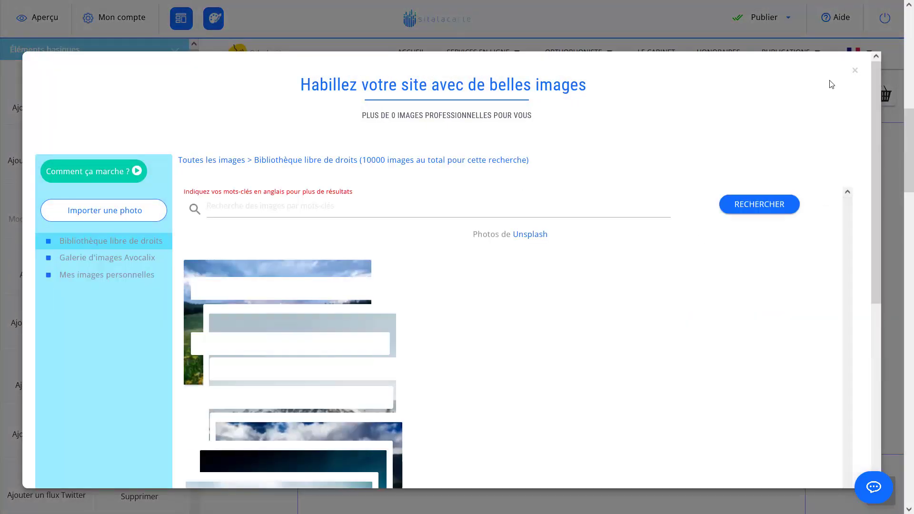
- Try the wildflower meadow photo from the royalty-free library as the header section's background image
click(855, 71)
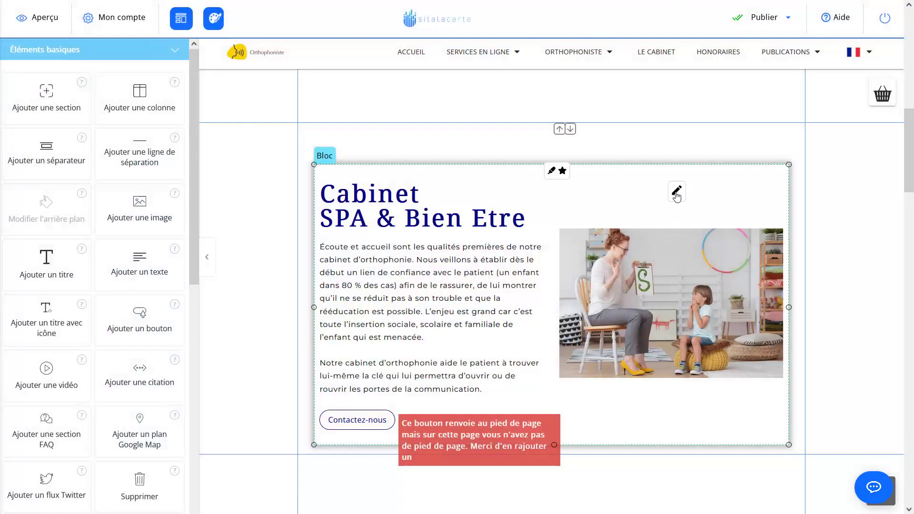
scroll(697, 196, up, 12)
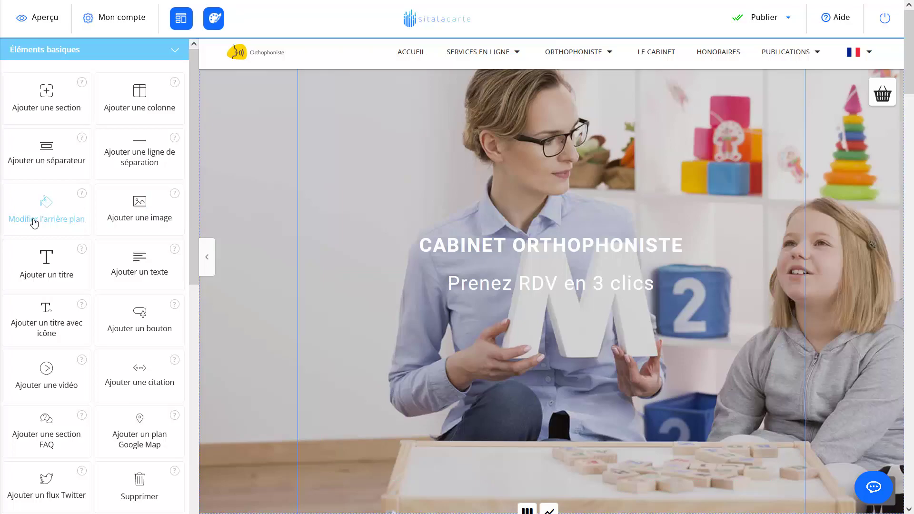
click(59, 209)
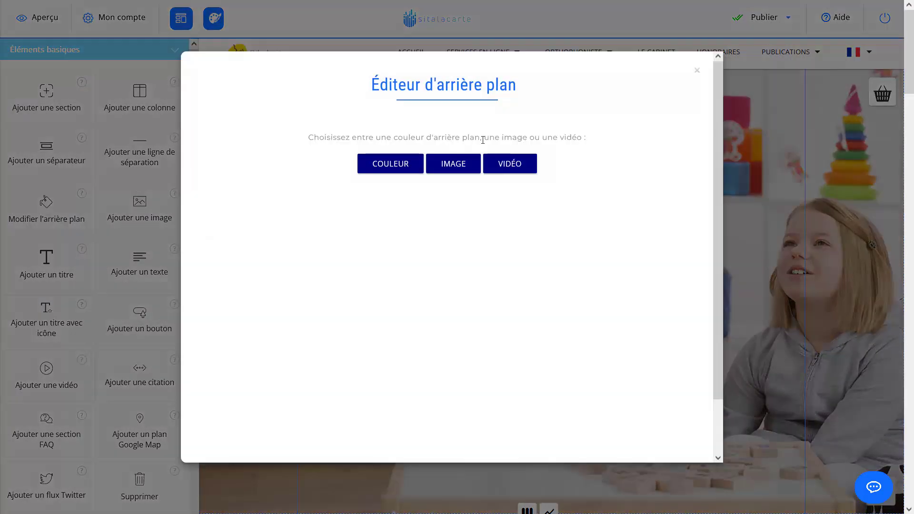
click(448, 164)
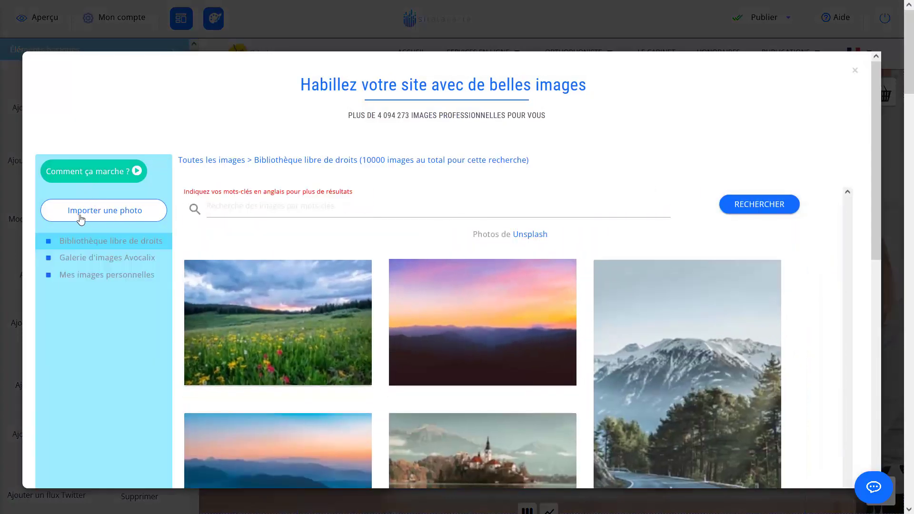
click(308, 288)
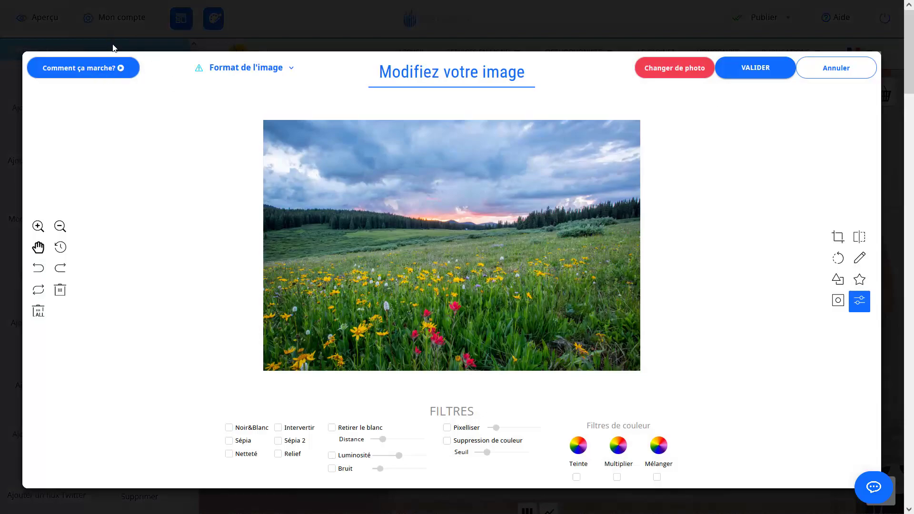
click(854, 71)
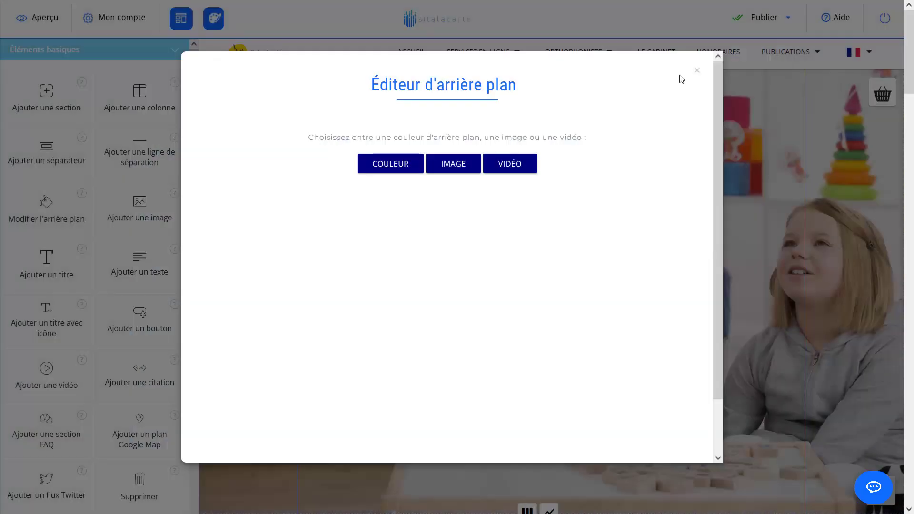
click(697, 71)
- Open the photo in the "Cabinet SPA & Bien Etre" block for replacement and choose the lakeside church image from the royalty-free library
scroll(705, 119, down, 10)
scroll(711, 151, down, 15)
scroll(667, 212, down, 5)
scroll(635, 178, up, 14)
scroll(635, 178, up, 4)
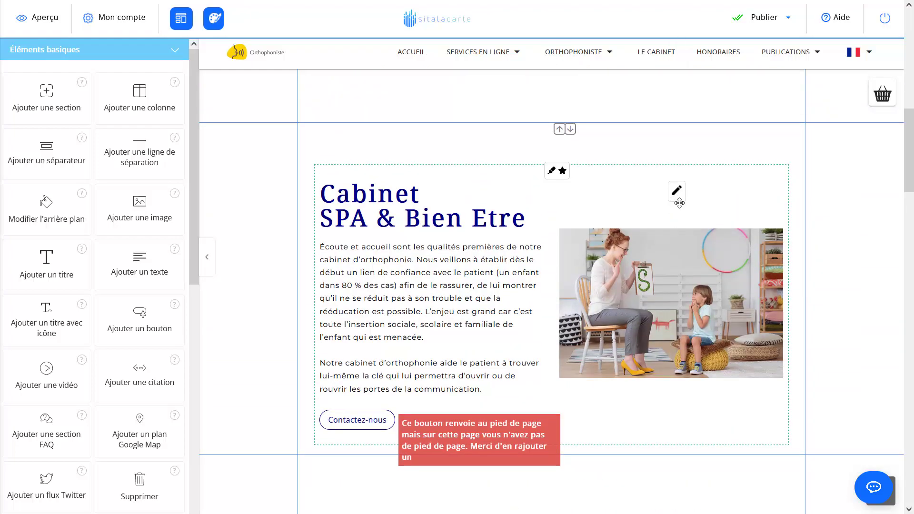
click(676, 193)
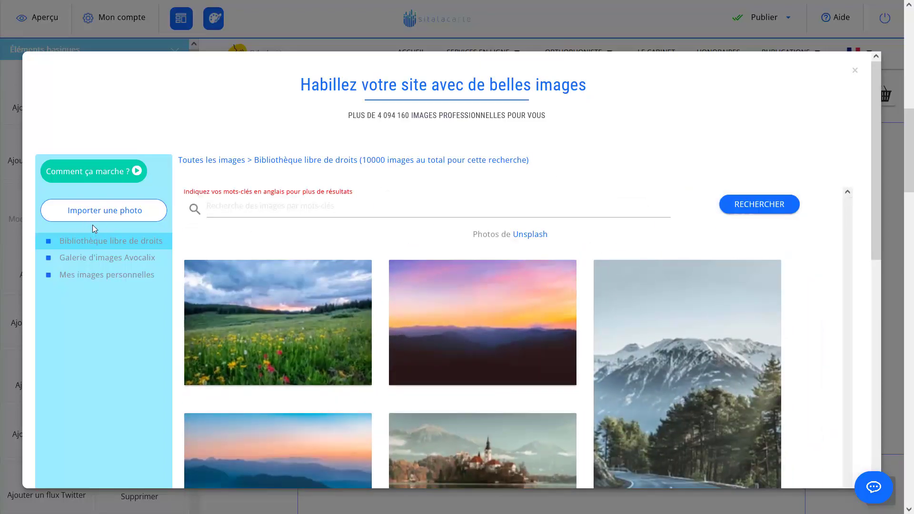
scroll(244, 278, down, 5)
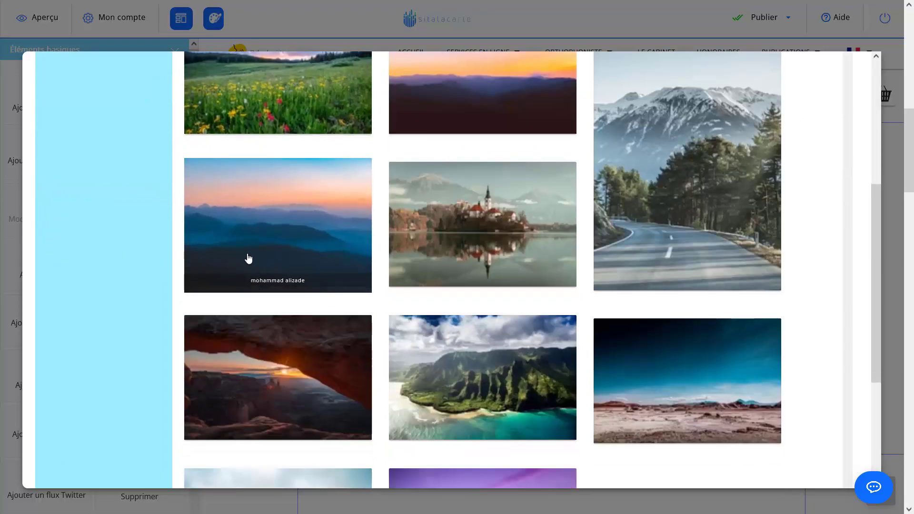
click(475, 251)
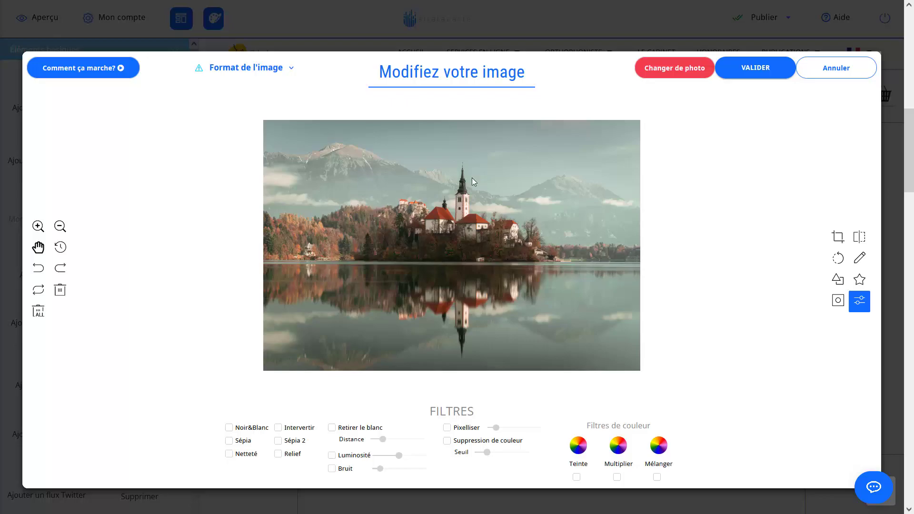
- Examine the image editor's crop, flip, drawing, rotation, shape, icon, mask and filter tools
click(838, 238)
click(859, 236)
click(859, 258)
click(838, 258)
click(838, 280)
click(859, 279)
click(838, 300)
click(859, 300)
click(837, 300)
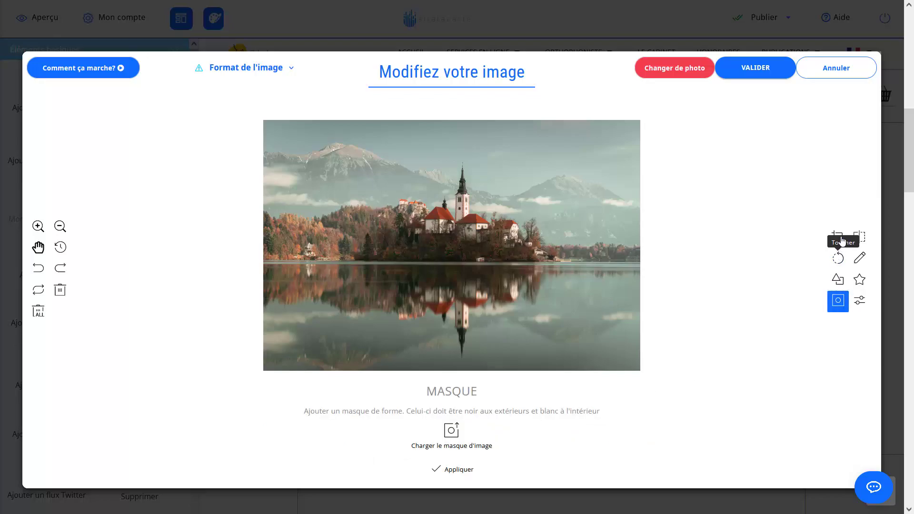
click(838, 256)
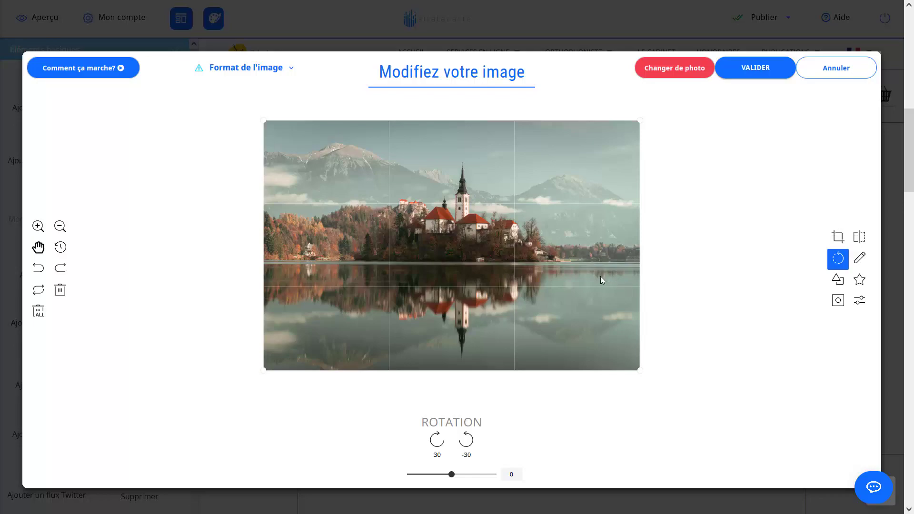
- Check the available output formats for the image, PNG and JPEG, without selecting one
click(276, 68)
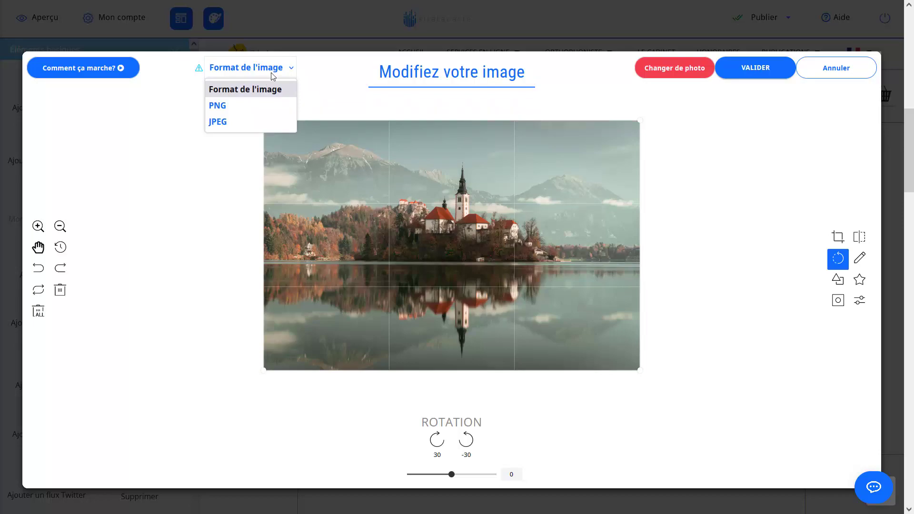
click(191, 117)
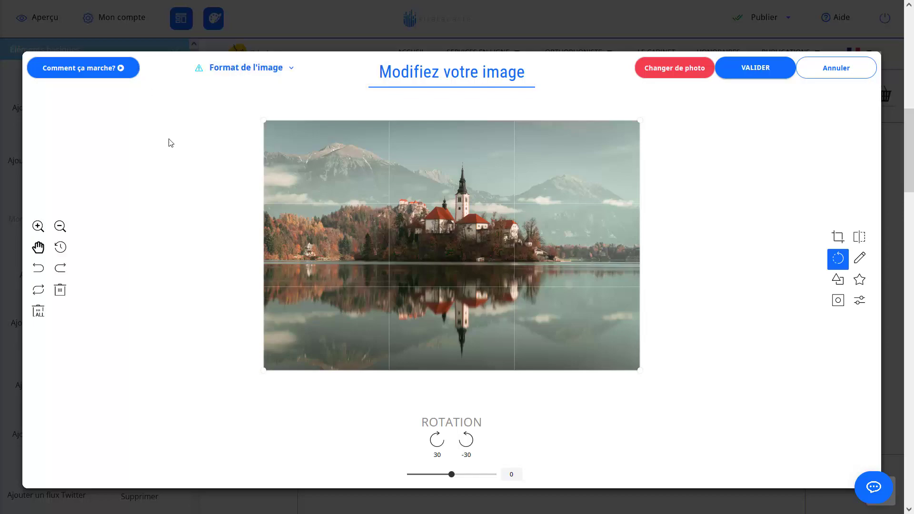
click(270, 70)
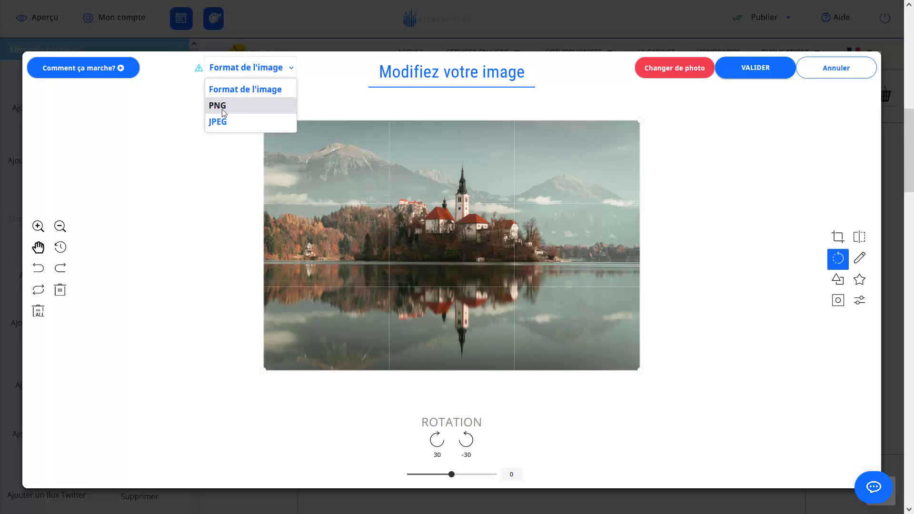
click(258, 70)
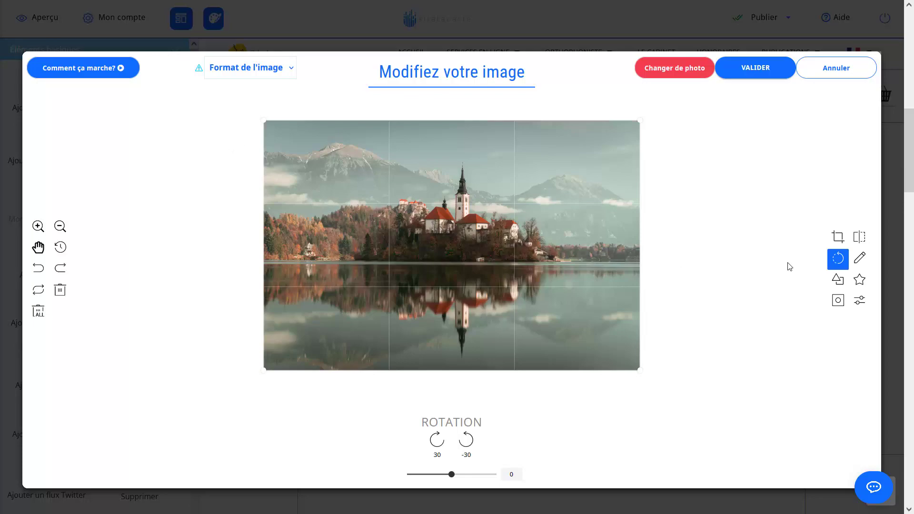
- Draw a custom crop area around the church and pull its edges in closer to the building
click(837, 237)
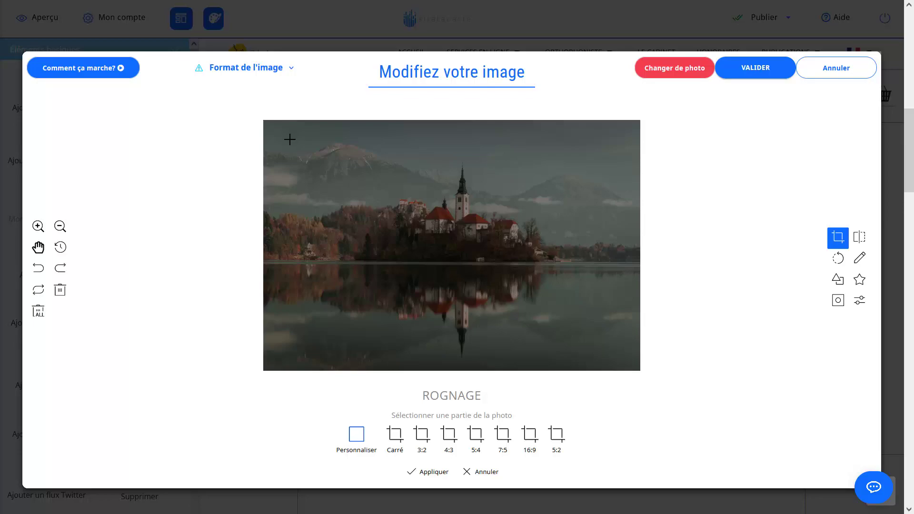
drag(290, 139, 532, 320)
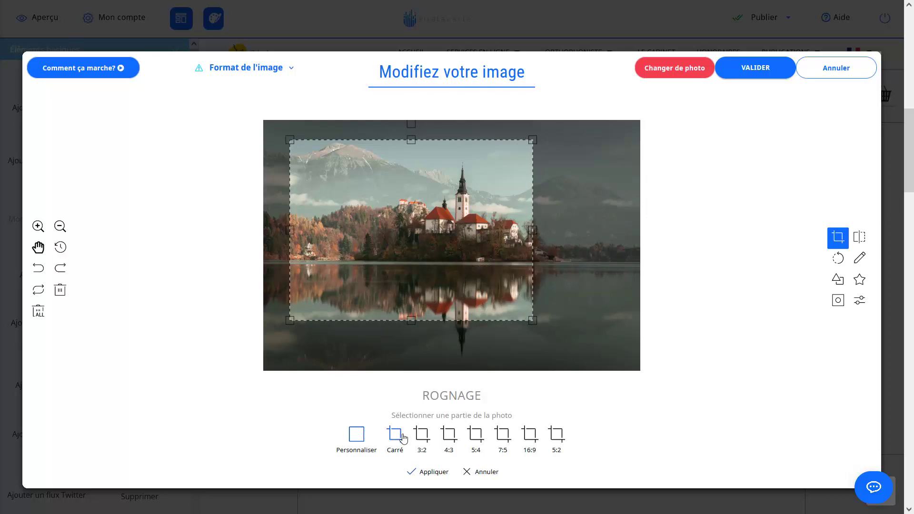
drag(287, 231, 396, 236)
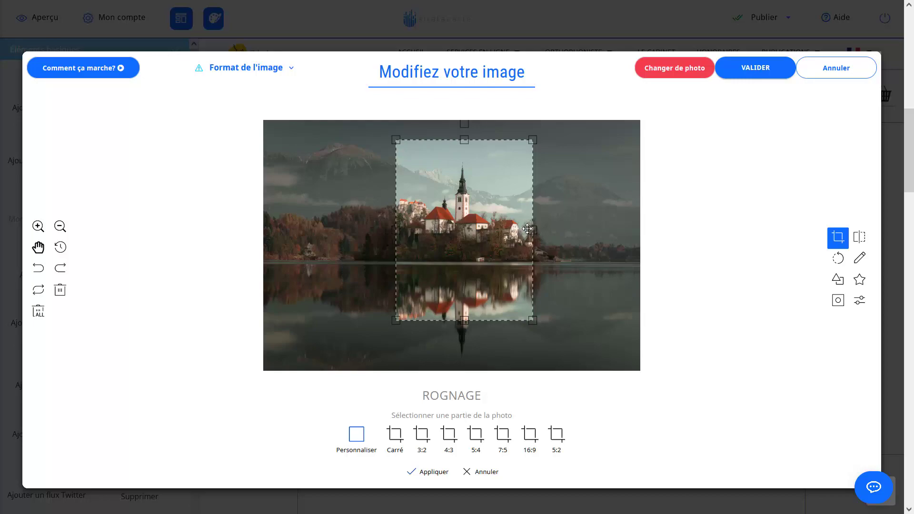
drag(527, 228, 510, 224)
mouse_move(452, 141)
mouse_down()
mouse_move(453, 125)
mouse_move(453, 142)
mouse_up()
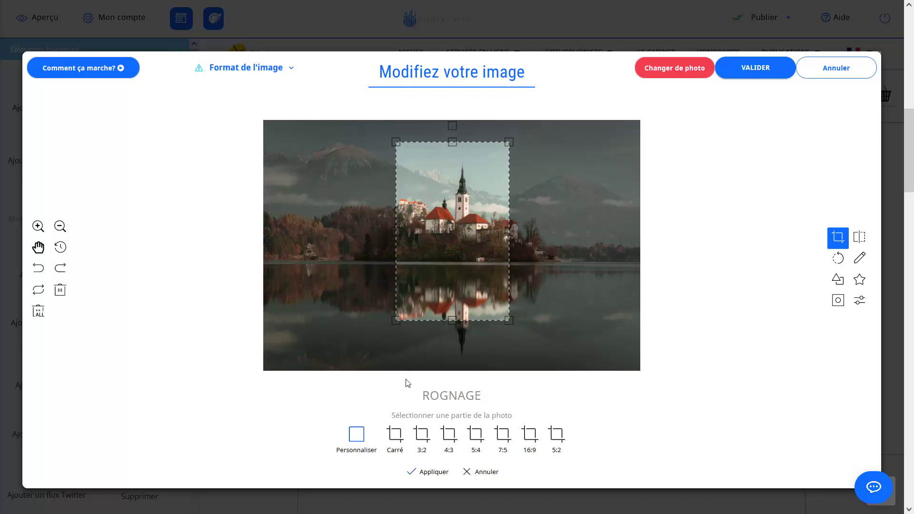
- Try the preset crop ratios on the photo: square, 3:2, 4:3, 5:4, 7:5 and 16:9
click(395, 437)
click(421, 435)
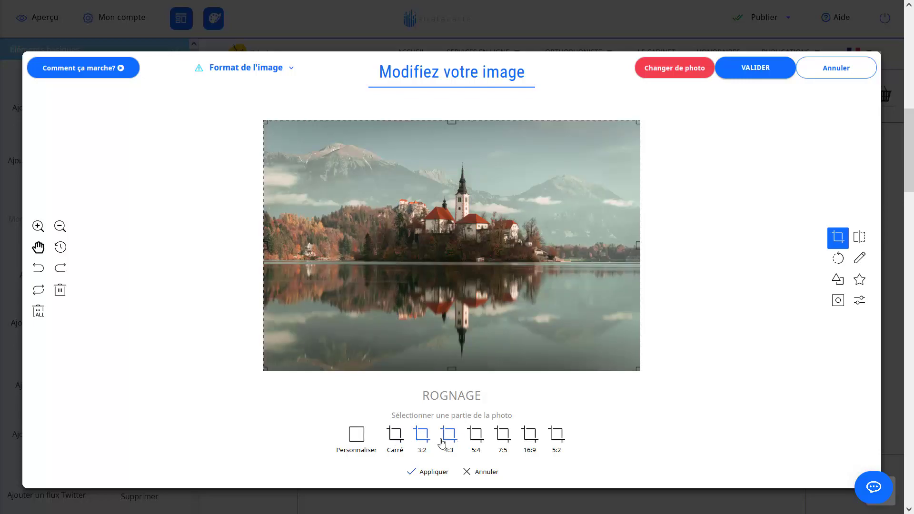
click(391, 439)
click(421, 435)
click(448, 436)
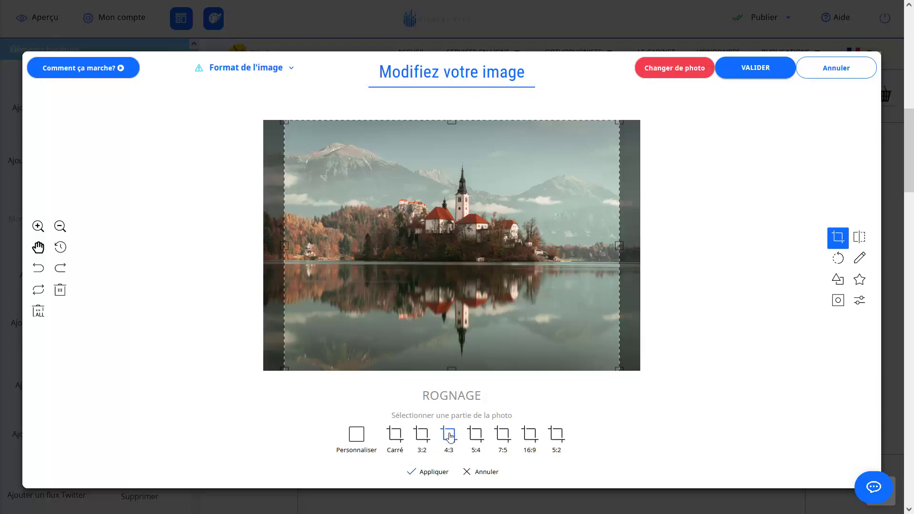
click(475, 436)
click(502, 435)
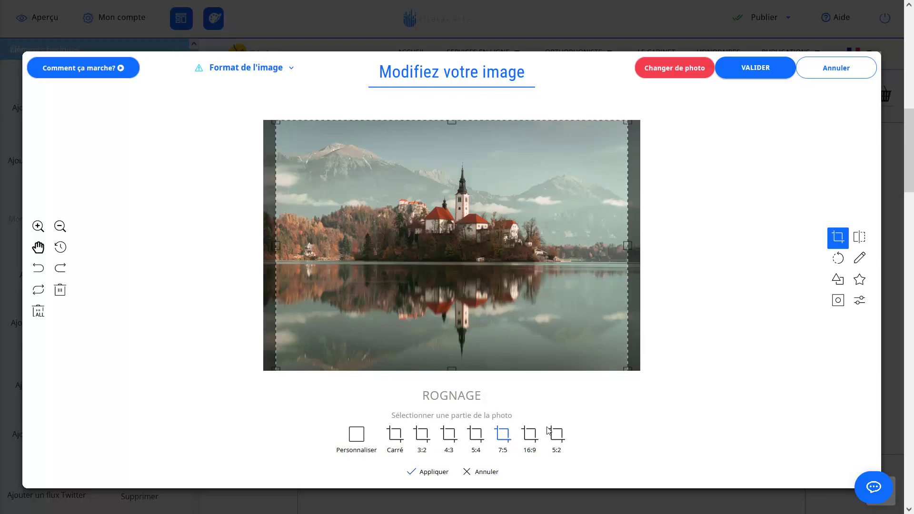
click(530, 439)
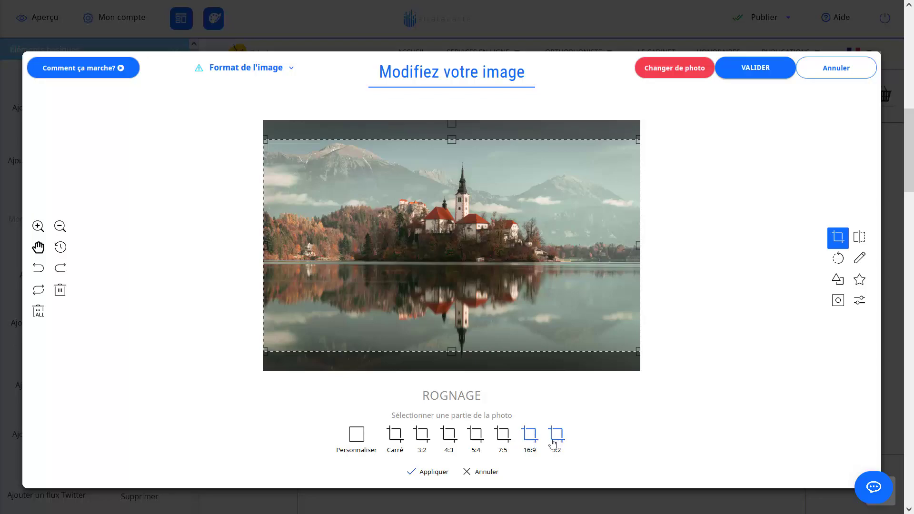
- Crop the lakeside church photo to the square (Carré) ratio and leave the crop tool
click(395, 435)
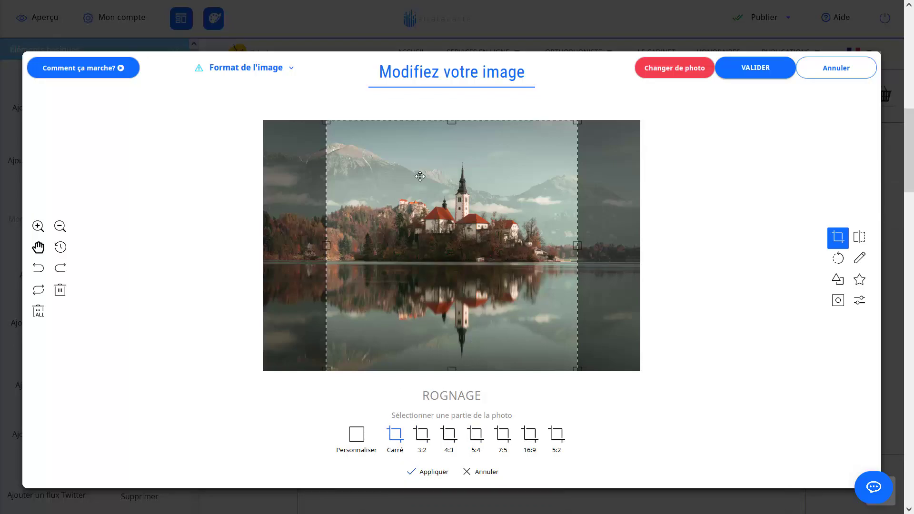
click(413, 476)
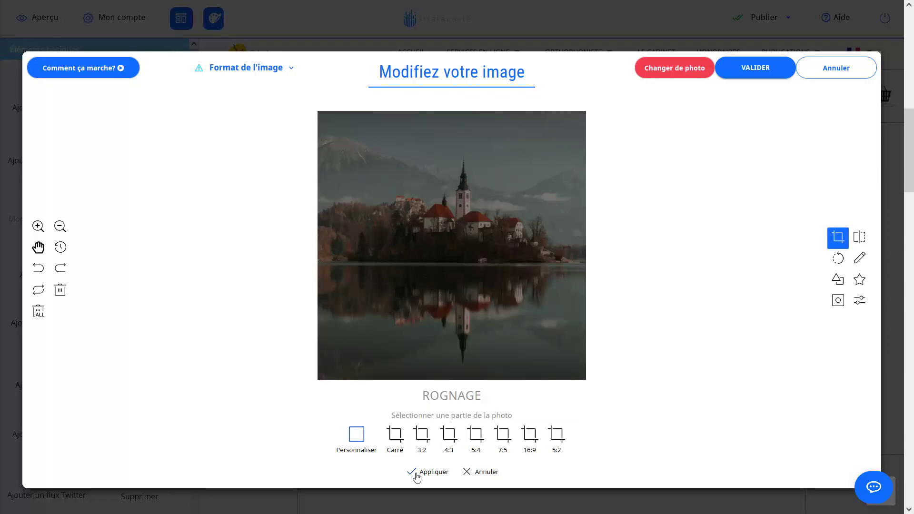
click(486, 472)
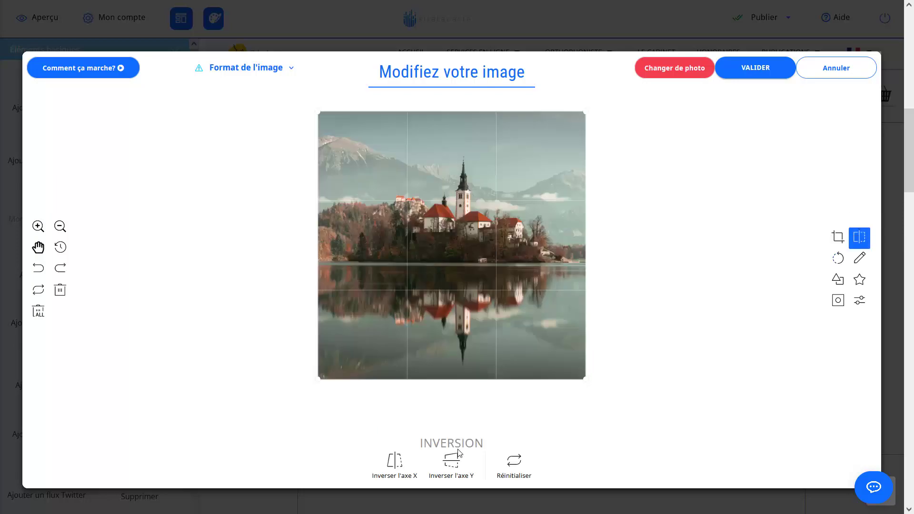
- Flip the cropped photo along the X axis, and reverse a trial flip along the Y axis
click(389, 472)
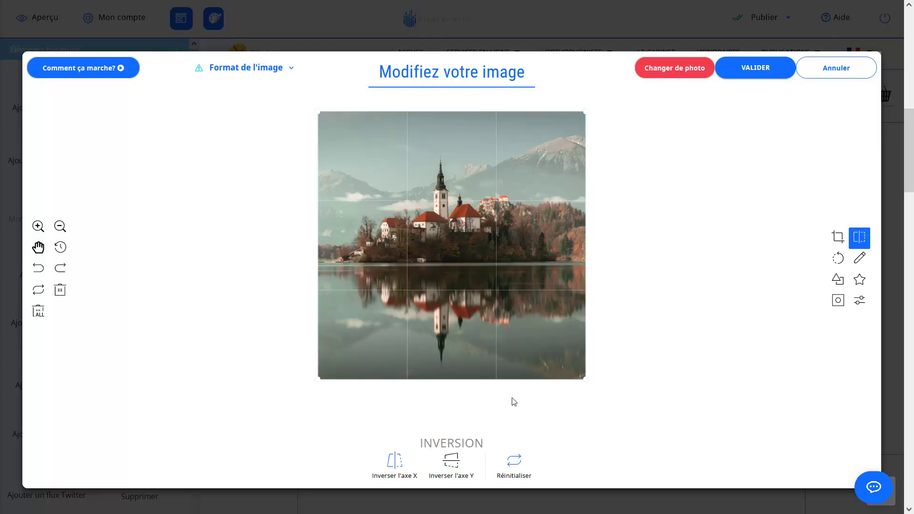
click(461, 464)
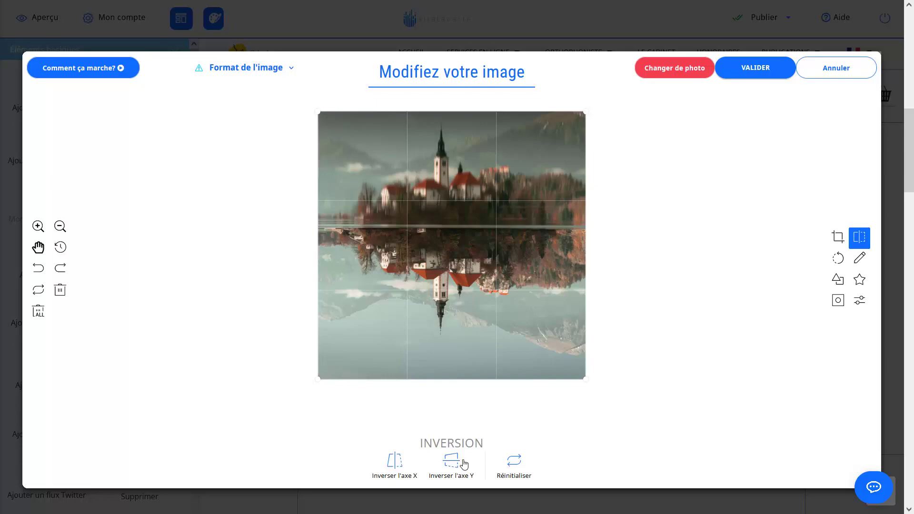
click(464, 464)
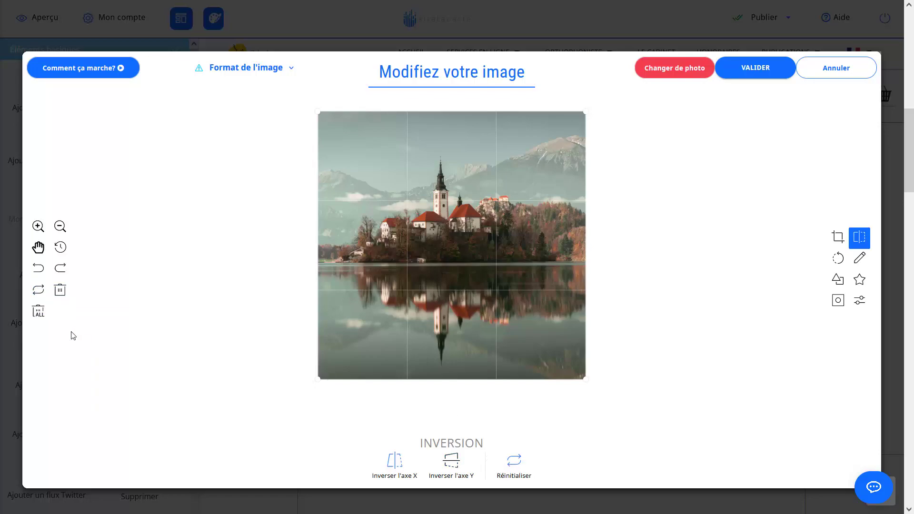
- Try rotating the photo repeatedly in -30 degree increments and return the rotation to 0
click(837, 258)
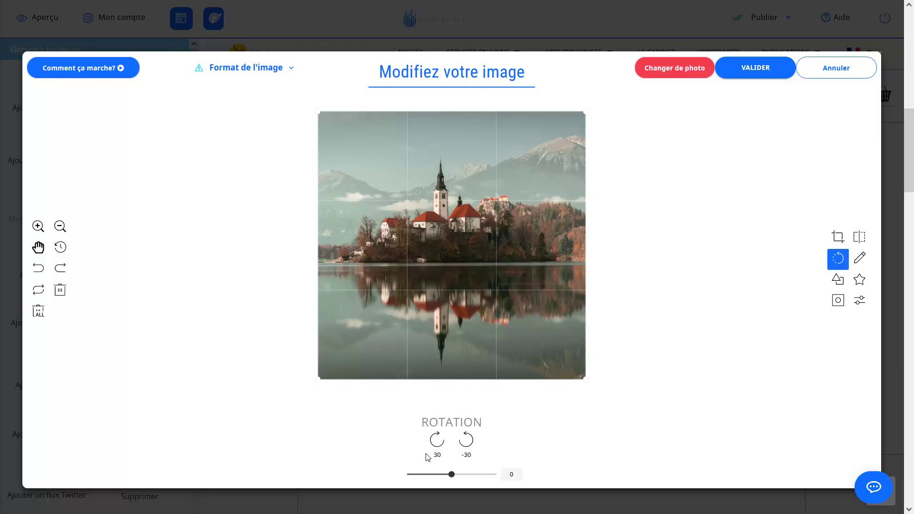
click(466, 443)
click(467, 445)
click(467, 445)
click(468, 444)
click(468, 445)
click(468, 445)
click(469, 445)
click(469, 445)
click(469, 445)
click(469, 445)
click(469, 445)
click(469, 445)
drag(410, 477, 451, 478)
- Draw a blue looping freehand curve and two straight blue lines over the photo at a stroke width of 12
click(859, 257)
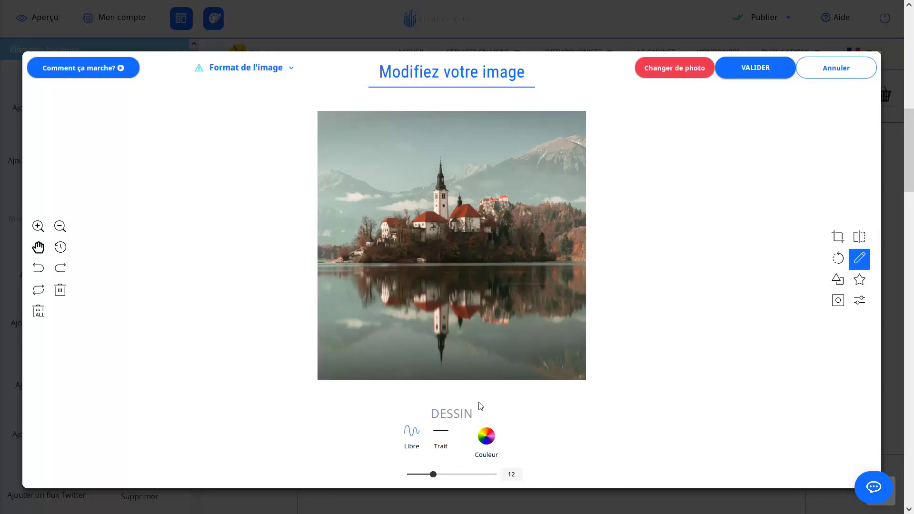
mouse_move(448, 284)
mouse_down()
mouse_move(436, 204)
mouse_move(449, 373)
mouse_move(569, 291)
mouse_move(569, 370)
mouse_move(586, 371)
mouse_move(557, 185)
mouse_move(488, 182)
mouse_move(402, 153)
mouse_move(350, 298)
mouse_up()
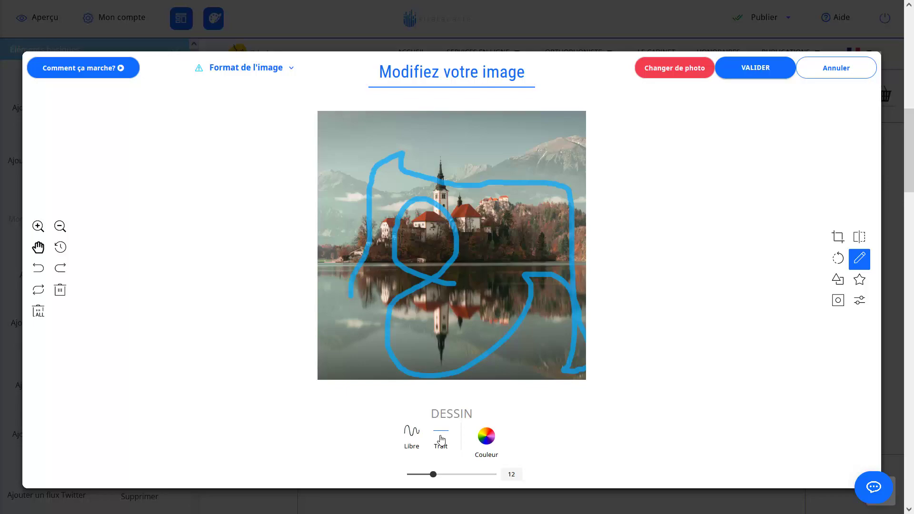
drag(355, 158, 456, 123)
click(334, 238)
drag(338, 348, 348, 239)
drag(345, 177, 507, 142)
- Change the drawing color to red and draw two straight lines meeting near the middle of the photo
click(488, 442)
click(461, 384)
drag(392, 300, 542, 226)
drag(495, 320, 459, 261)
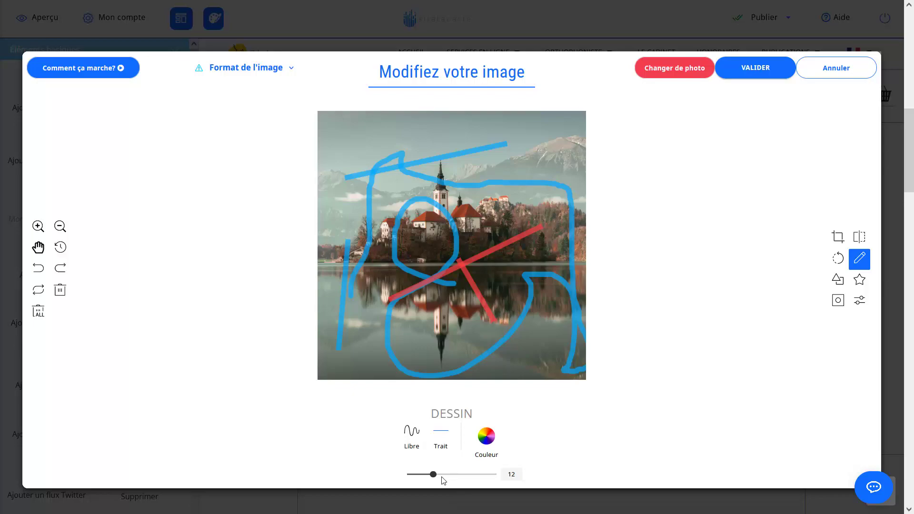
- Set the stroke width to 24 and draw a thick red freehand loop over the upper-left part of the photo
drag(434, 478, 475, 476)
click(411, 433)
mouse_move(352, 142)
mouse_down()
mouse_move(469, 157)
mouse_move(329, 176)
mouse_move(354, 283)
mouse_up()
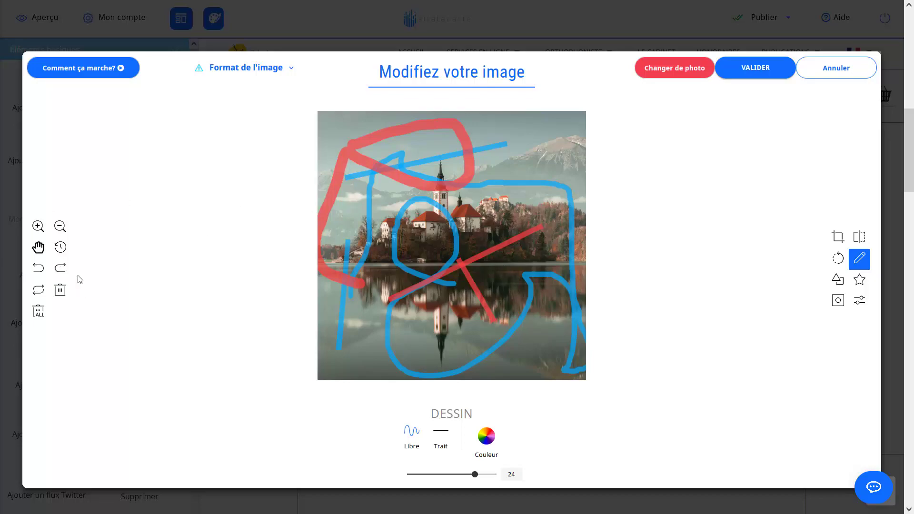
- Zoom in on the castle, pan the magnified photo downward, and return to the full view
click(38, 227)
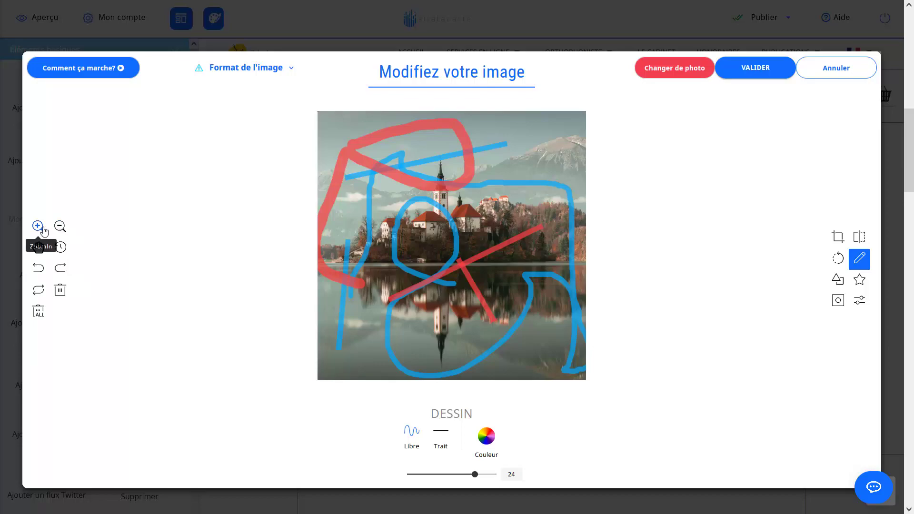
click(424, 229)
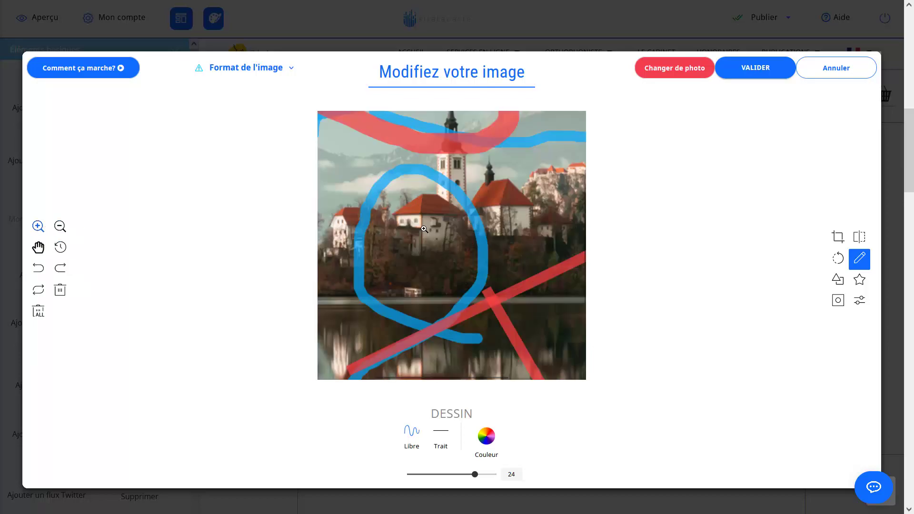
click(60, 227)
click(38, 250)
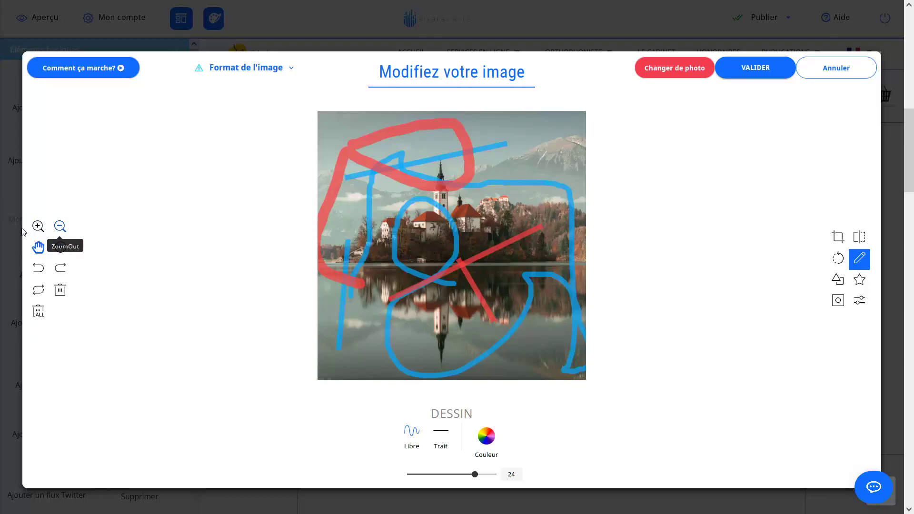
click(39, 227)
click(418, 211)
click(38, 247)
drag(388, 266, 422, 297)
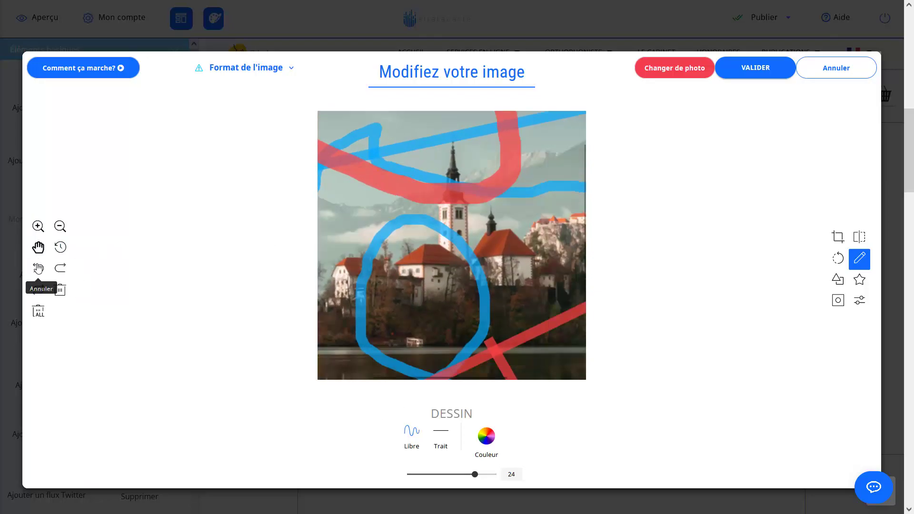
click(60, 227)
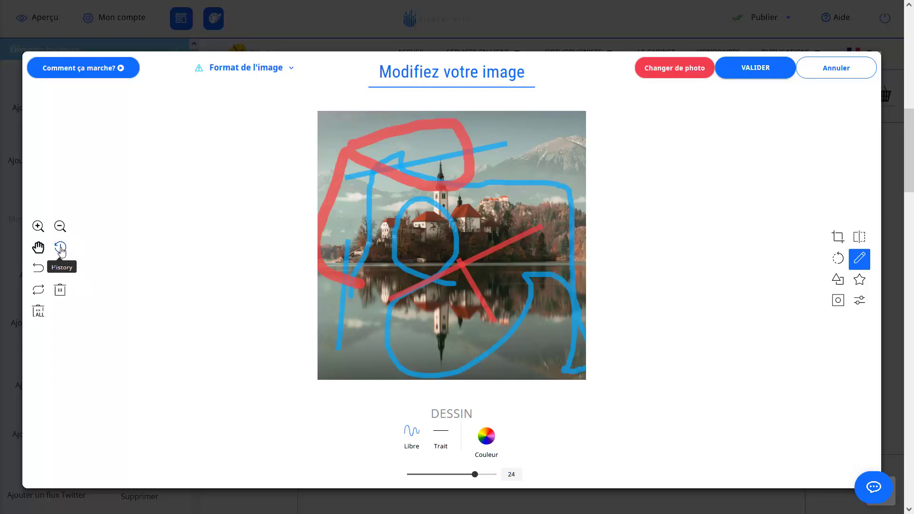
- Review the photo's edit history through its crop, flip, rotate and drawing entries
click(60, 247)
scroll(137, 268, down, 8)
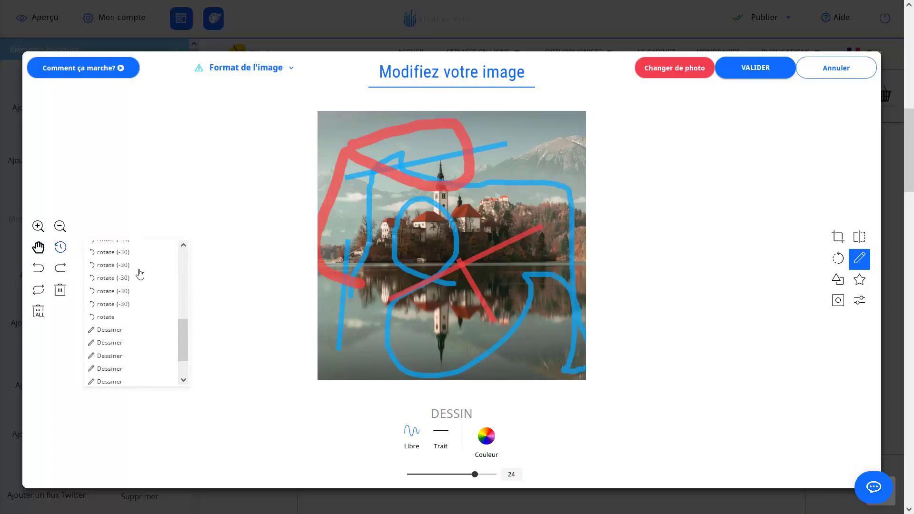
scroll(126, 283, up, 8)
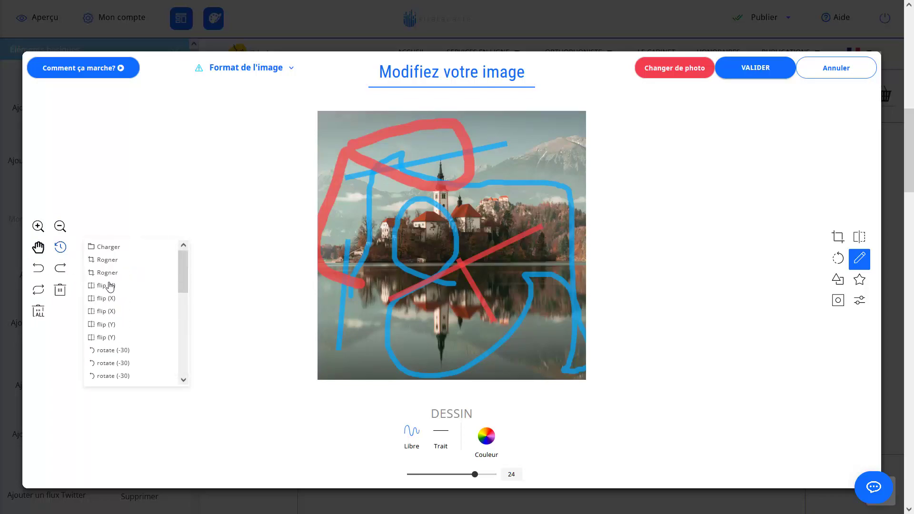
click(61, 251)
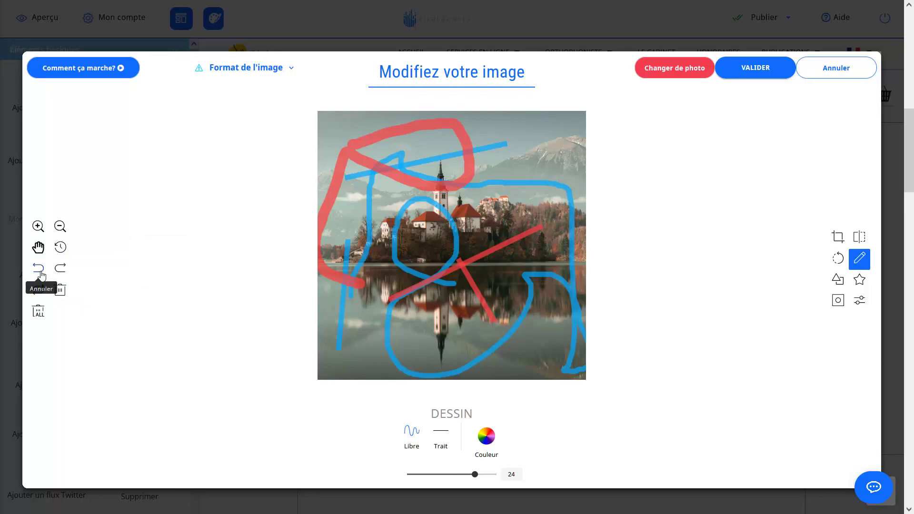
- Undo all the red and blue strokes drawn over the photo, one after another
click(39, 269)
click(38, 270)
click(38, 269)
click(38, 269)
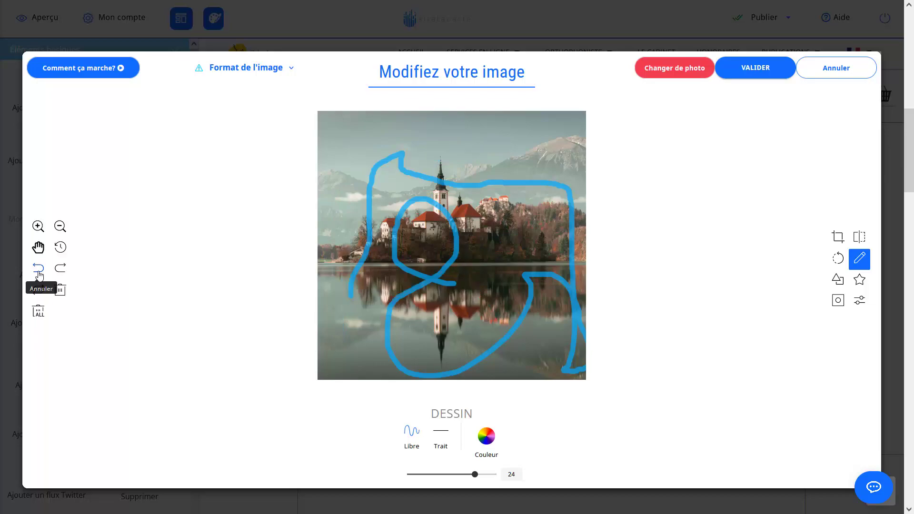
click(38, 269)
- Redo the blue freehand curve and the strokes after it, and undo them again until the photo is clean
click(60, 270)
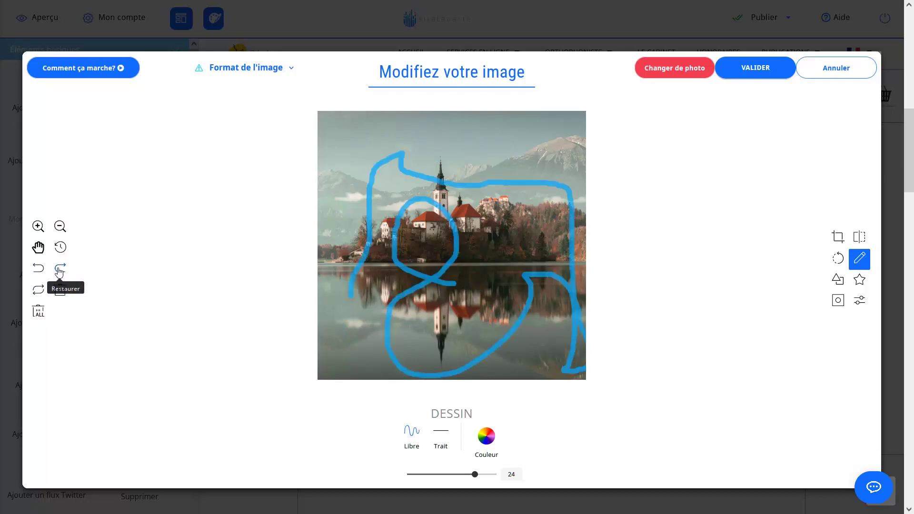
click(59, 270)
click(59, 271)
click(37, 271)
click(37, 271)
click(37, 271)
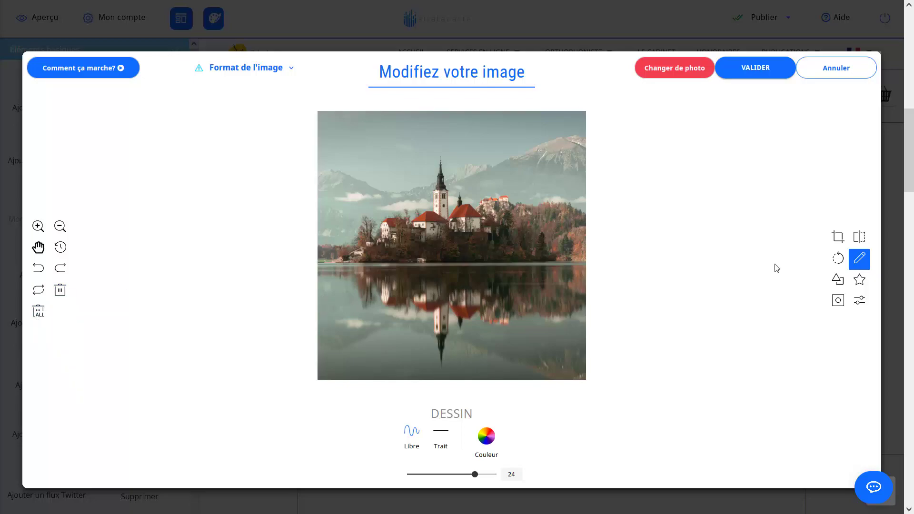
- Draw a large rectangle, an ellipse inside it and a tall triangle over the castle at an outline width of 3
click(838, 279)
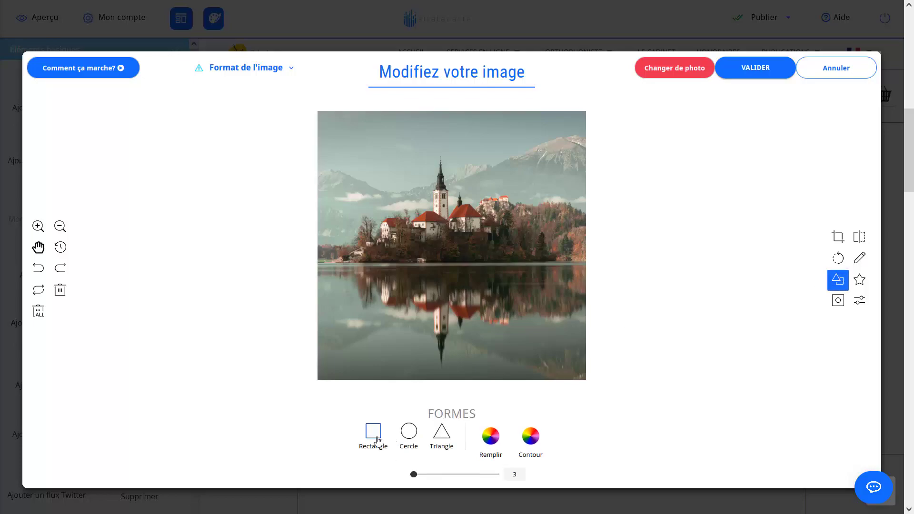
mouse_move(355, 156)
mouse_down()
mouse_move(452, 228)
mouse_move(540, 326)
mouse_up()
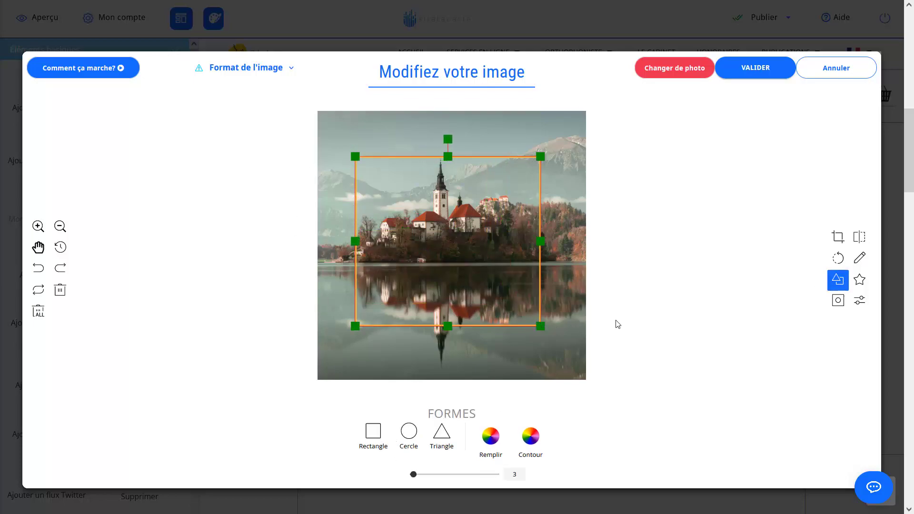
click(408, 431)
drag(385, 303, 518, 197)
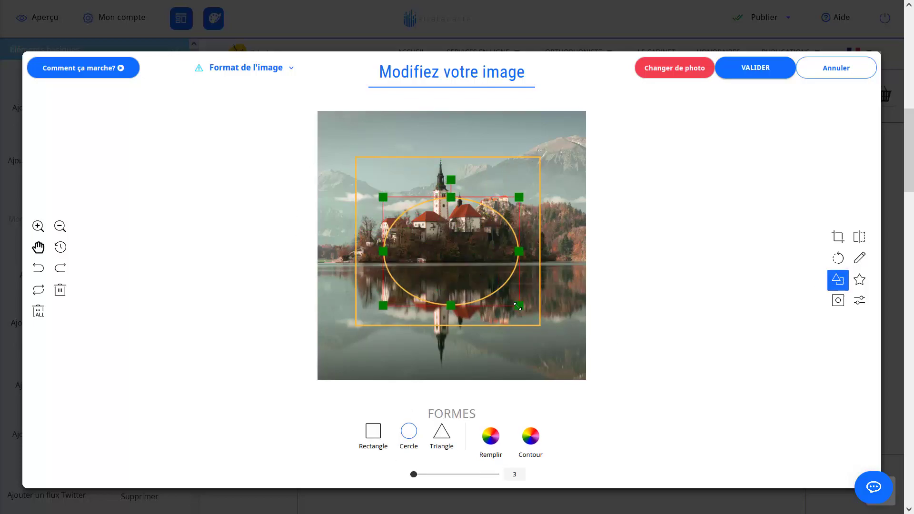
click(442, 431)
drag(391, 377, 502, 202)
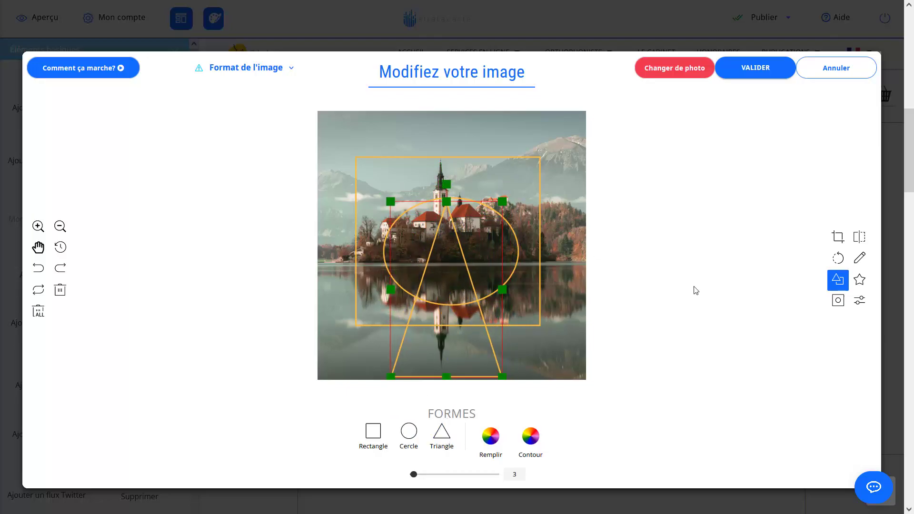
- Add an Étoile 2 icon at the photo's upper-left corner, a flat Polygone across the middle and an Emplacement icon near the upper edge
click(859, 279)
drag(330, 126, 406, 220)
click(410, 459)
drag(460, 255, 520, 297)
click(462, 452)
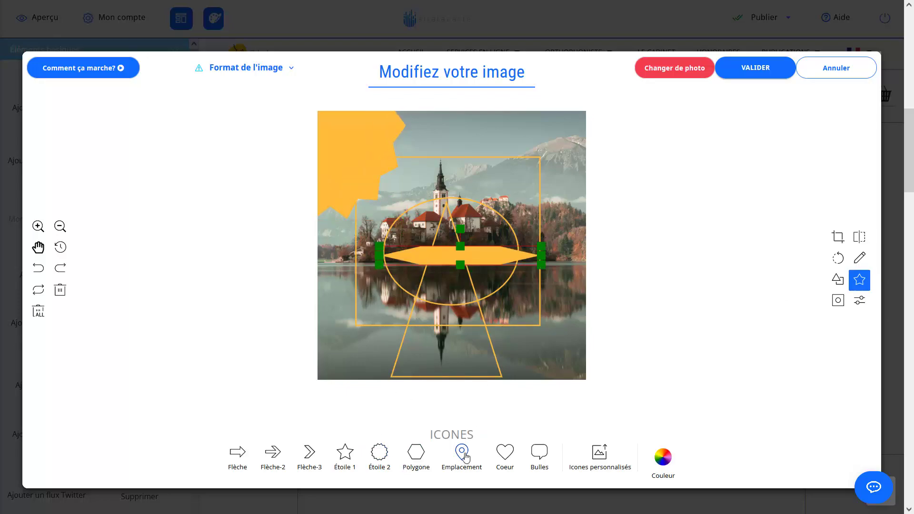
drag(514, 117, 532, 130)
- Undo all the icons and shapes added to the photo
click(34, 269)
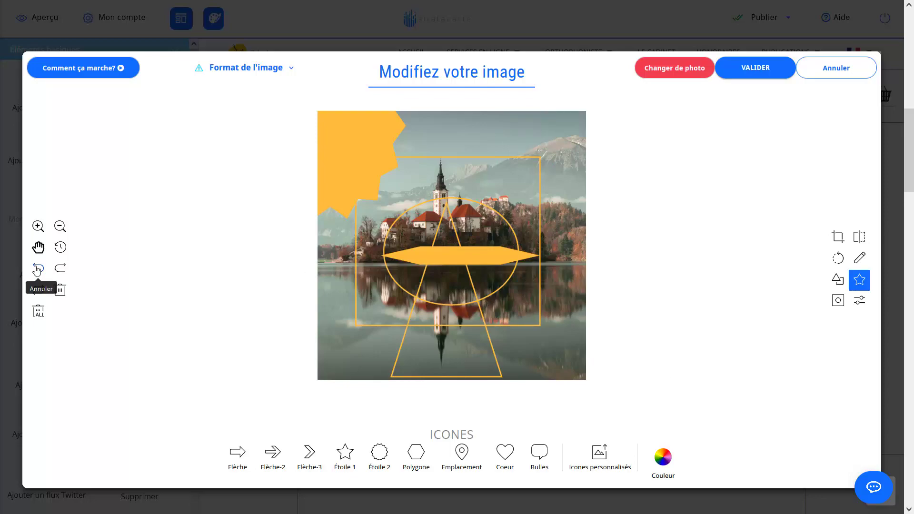
click(35, 270)
click(34, 269)
click(34, 270)
click(34, 270)
click(34, 269)
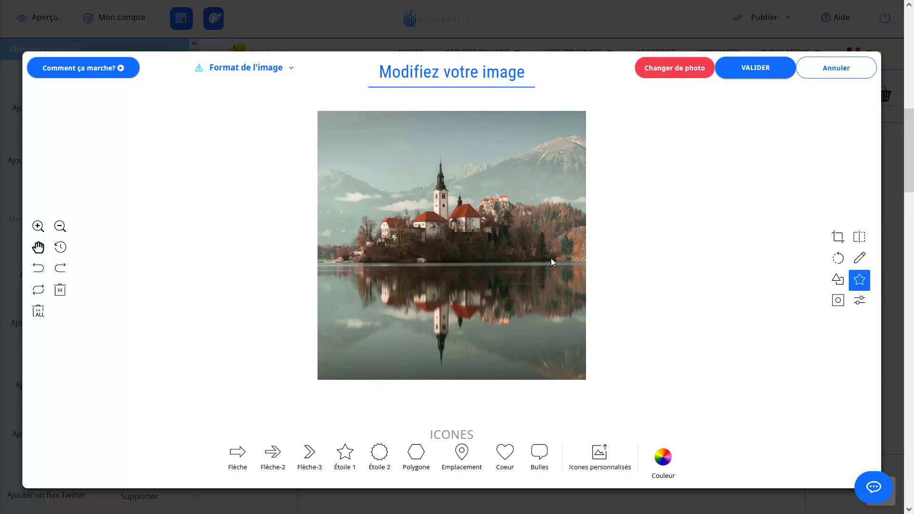
- Check the shape mask options and try the Noir&Blanc, Sépia and Netteté filters, turning each one off again
click(863, 307)
click(839, 304)
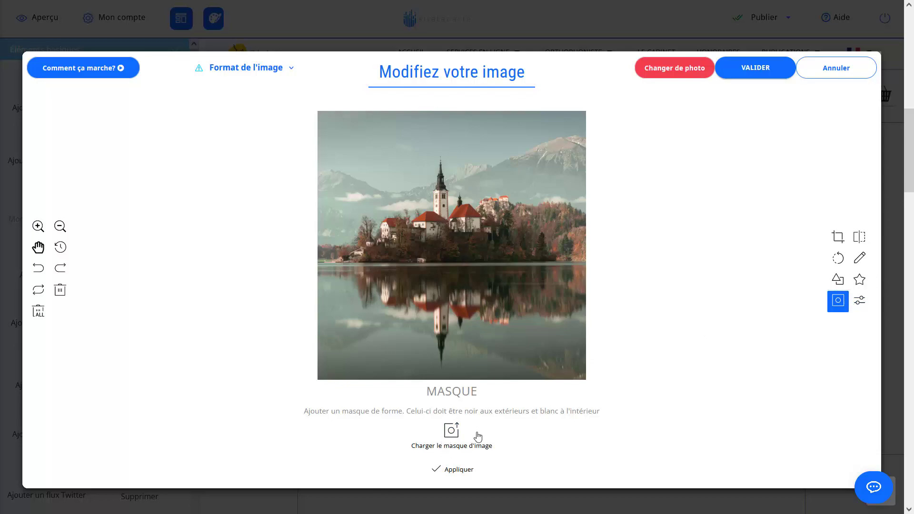
click(859, 303)
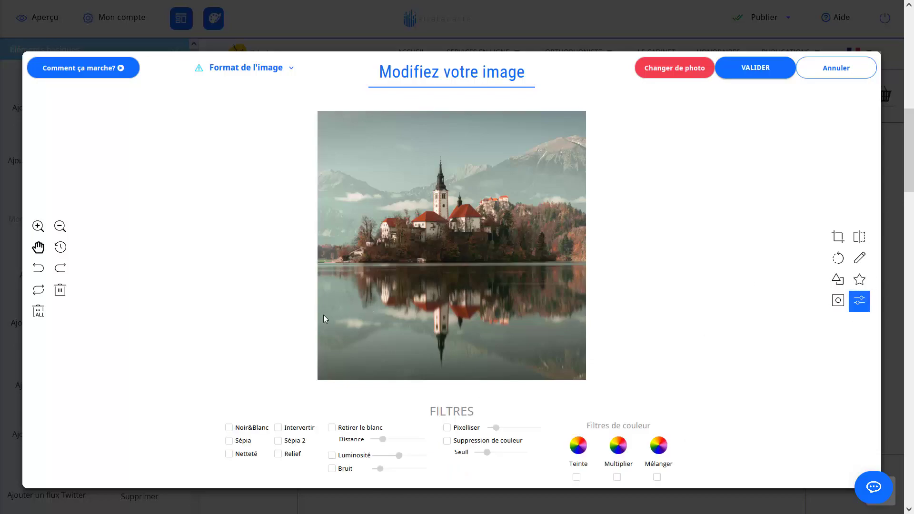
click(239, 427)
click(235, 427)
click(230, 441)
click(230, 441)
click(230, 456)
click(230, 456)
- Try the Luminosité filter with a slightly higher brightness and the Bruit filter, and turn both off
click(354, 455)
mouse_move(400, 456)
mouse_down()
mouse_move(412, 457)
mouse_move(403, 463)
mouse_up()
click(332, 455)
click(331, 468)
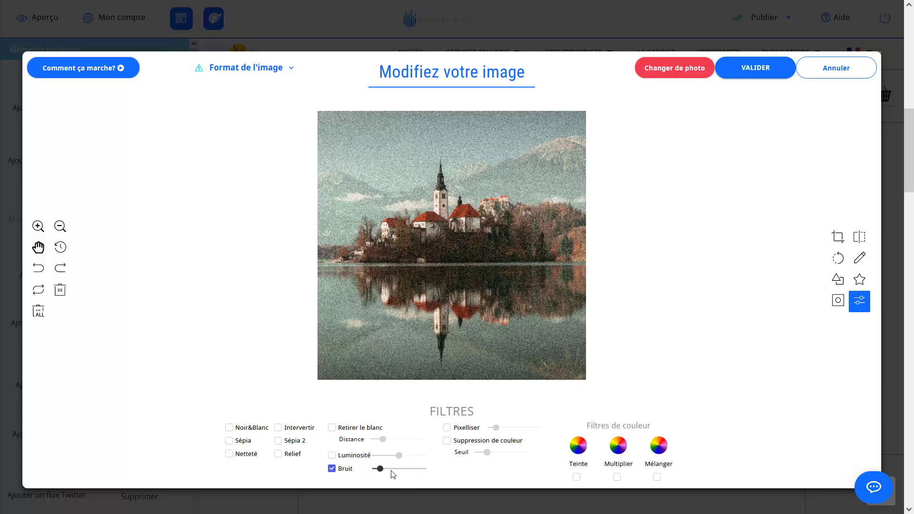
click(332, 469)
- Try Suppression de couleur with a higher threshold and Pixelliser with a smaller pixel size, turning both off
click(447, 442)
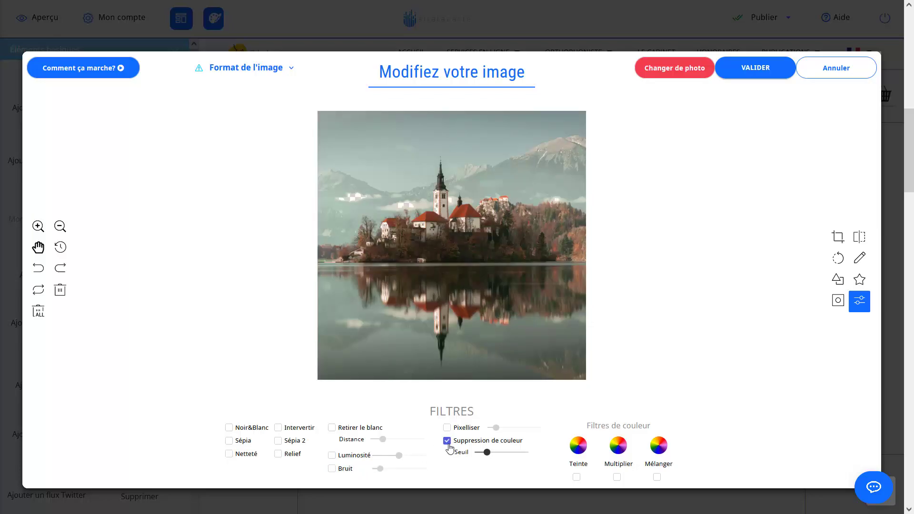
drag(487, 453, 496, 454)
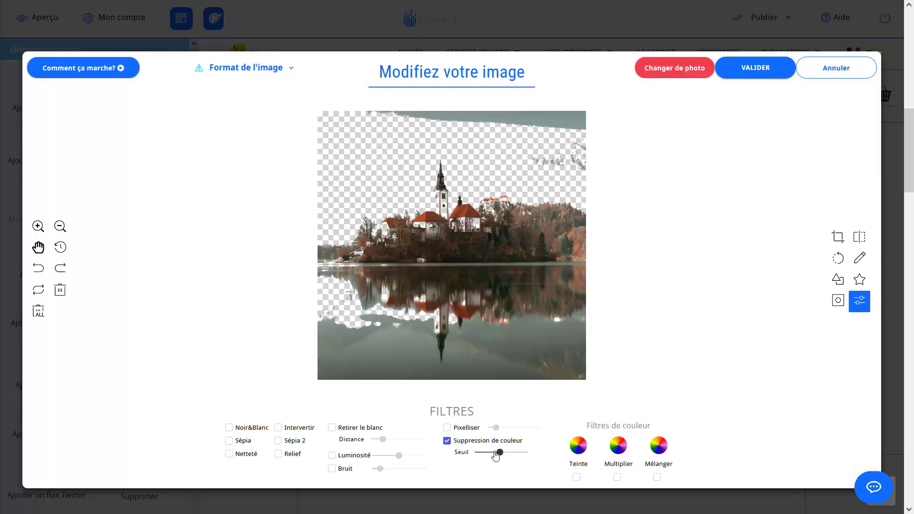
click(447, 441)
click(447, 428)
mouse_move(495, 427)
mouse_down()
mouse_move(528, 427)
mouse_move(491, 427)
mouse_up()
click(450, 427)
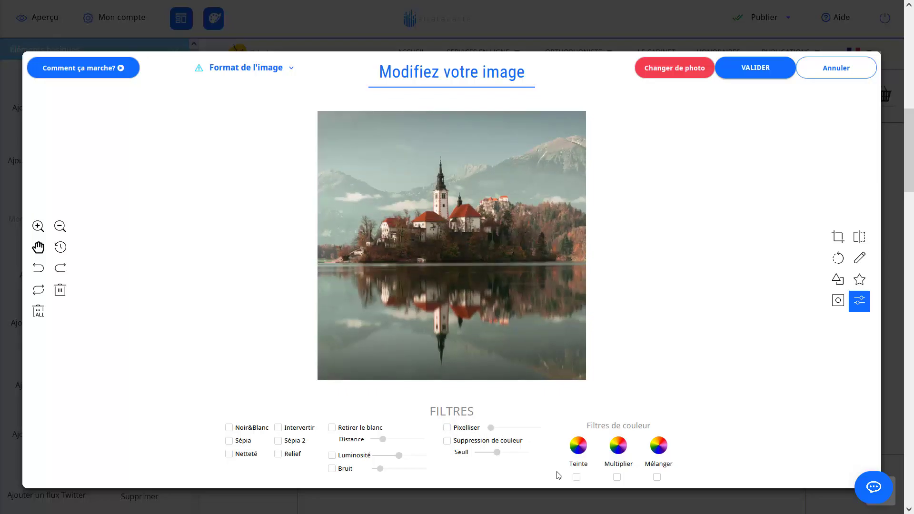
- Preview the Teinte, Multiplier and Mélanger color filters in their current colors, turning each one off again
click(576, 477)
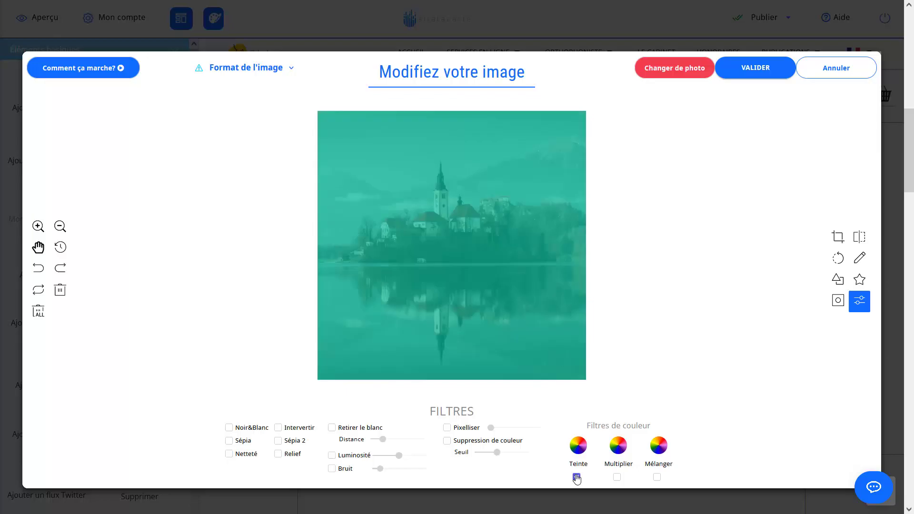
click(576, 476)
click(617, 477)
click(617, 477)
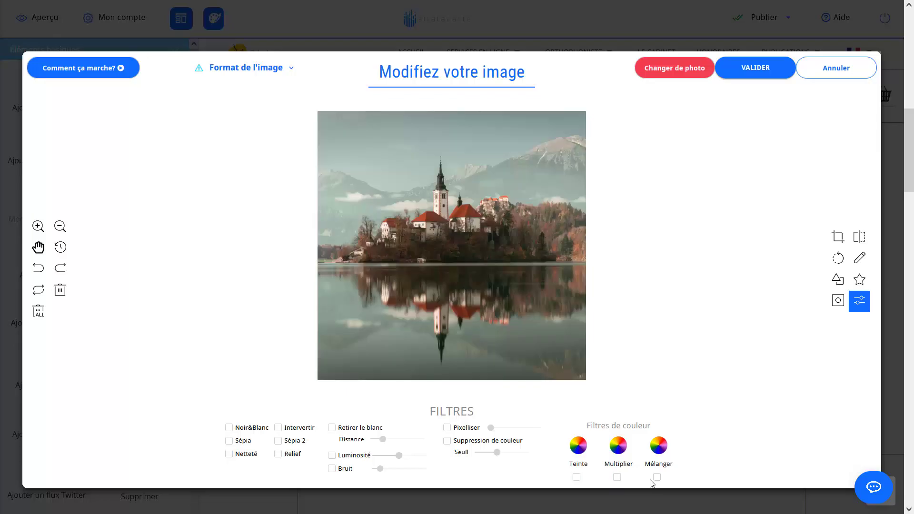
click(657, 478)
click(656, 478)
click(576, 477)
click(577, 478)
- Set the Teinte filter color to #00a9ff, choose a Multiplier color, and set the Mélanger color to blue
click(578, 446)
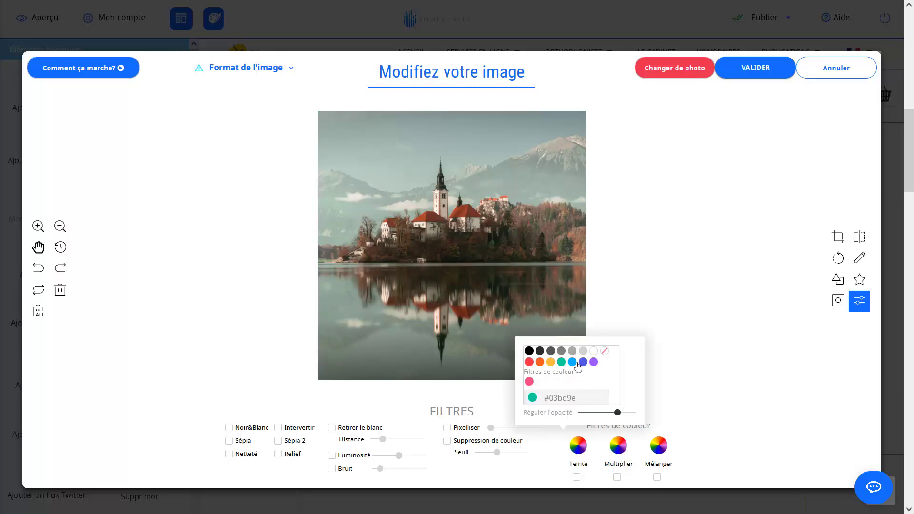
click(612, 440)
click(637, 374)
click(657, 446)
click(668, 376)
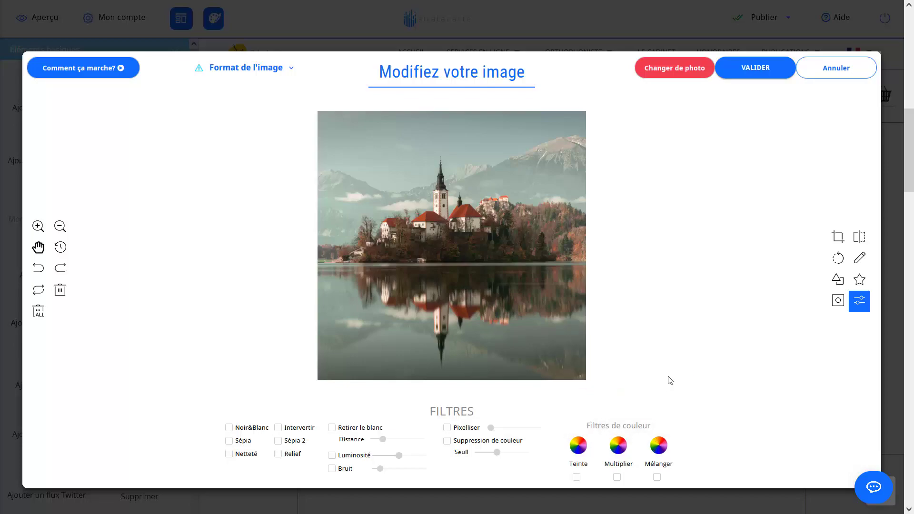
- Try the recolored Teinte, Multiplier and Mélanger filters on the photo, check the Teinte color, and turn the filters off
click(576, 478)
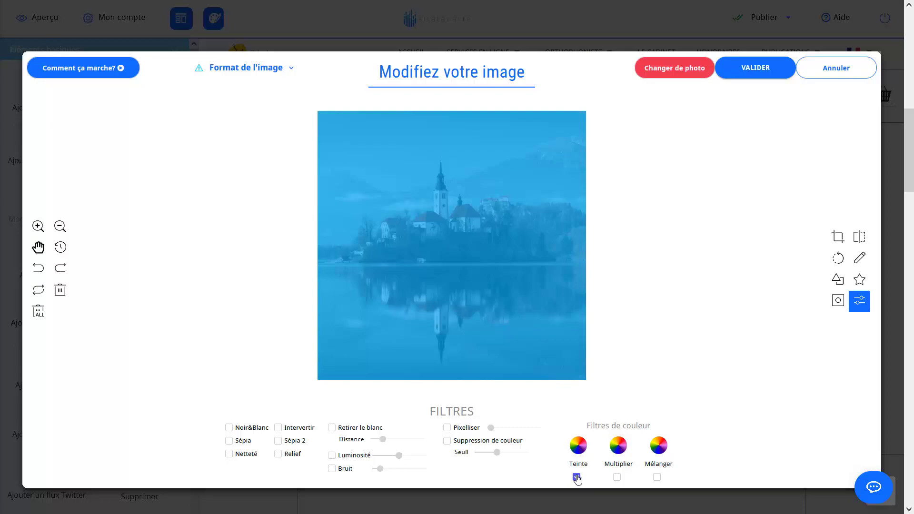
click(576, 477)
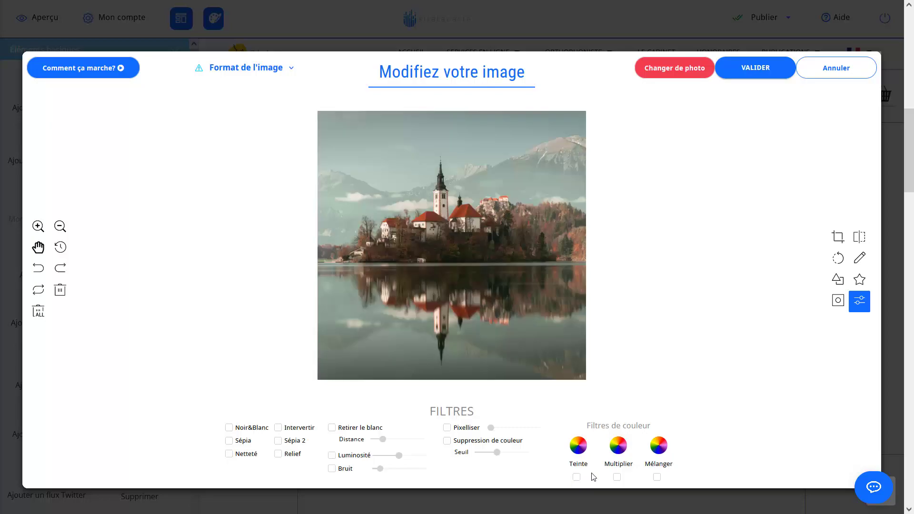
click(617, 478)
click(616, 478)
click(657, 477)
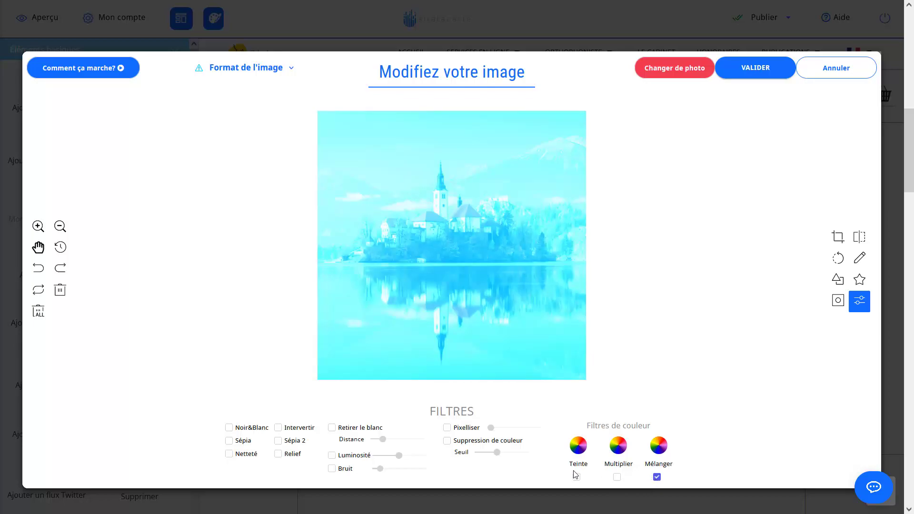
click(579, 447)
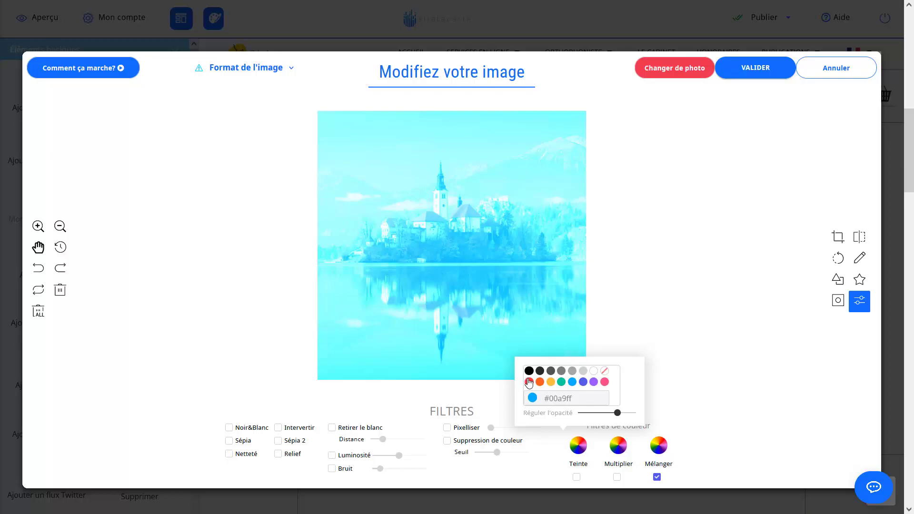
click(657, 477)
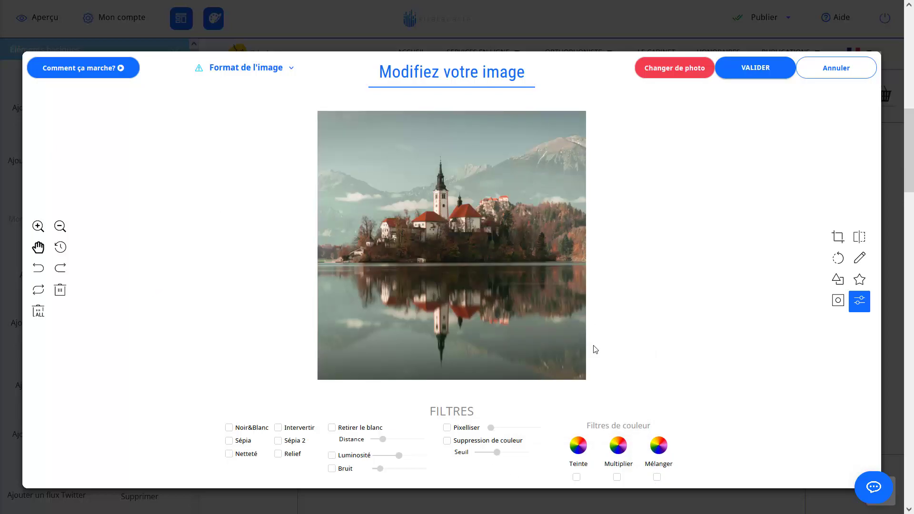
- Preview the Teinte filter once more and apply the blue Mélanger filter to the photo
click(577, 477)
click(576, 477)
click(657, 478)
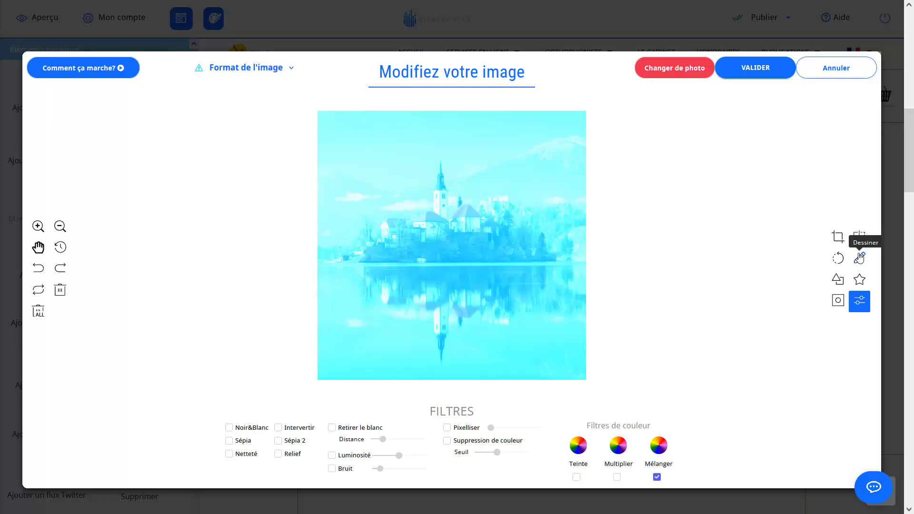
- Draw a red #ff4040 freehand curve at the photo's lower left and two short red strokes along its right side at width 24
click(859, 257)
click(480, 439)
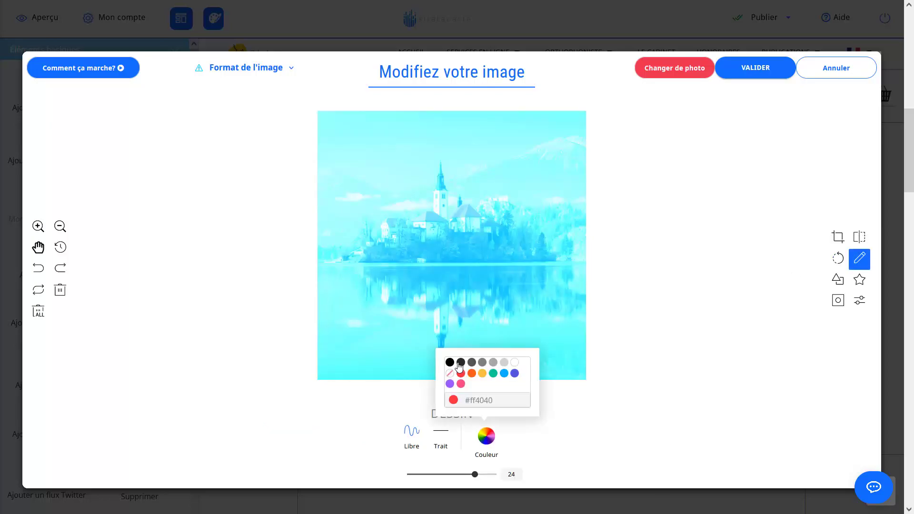
mouse_move(355, 320)
mouse_down()
mouse_move(376, 346)
mouse_move(460, 331)
mouse_up()
drag(539, 334, 548, 274)
drag(552, 165, 553, 116)
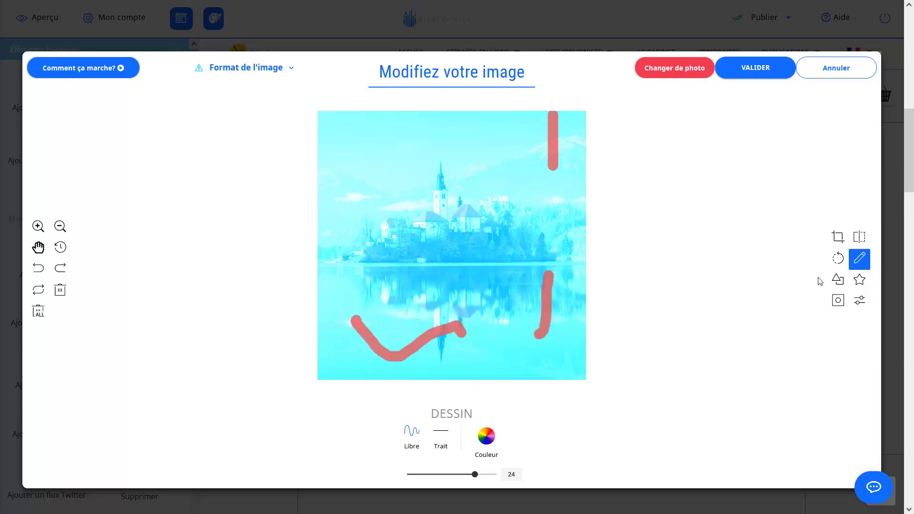
- Add a large yellow Emplacement icon at the photo's upper-left corner and validate the edited image
click(858, 282)
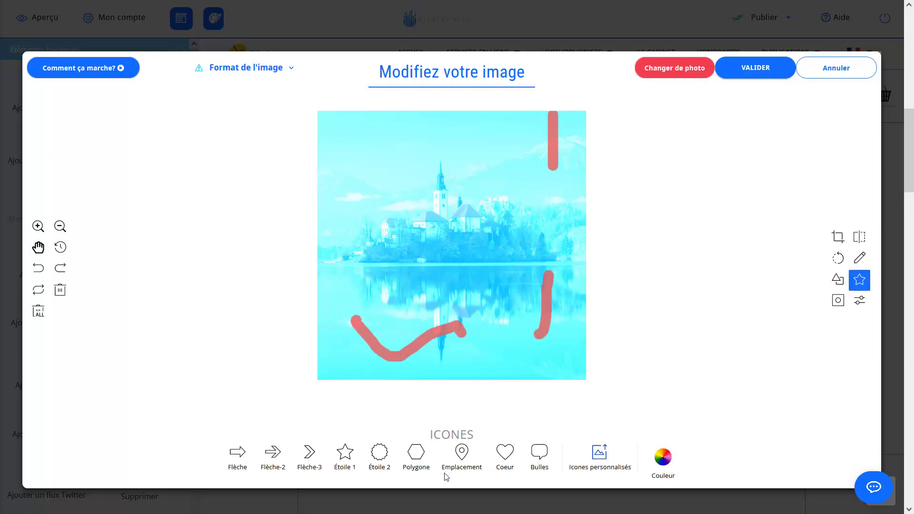
click(654, 459)
drag(367, 149, 420, 202)
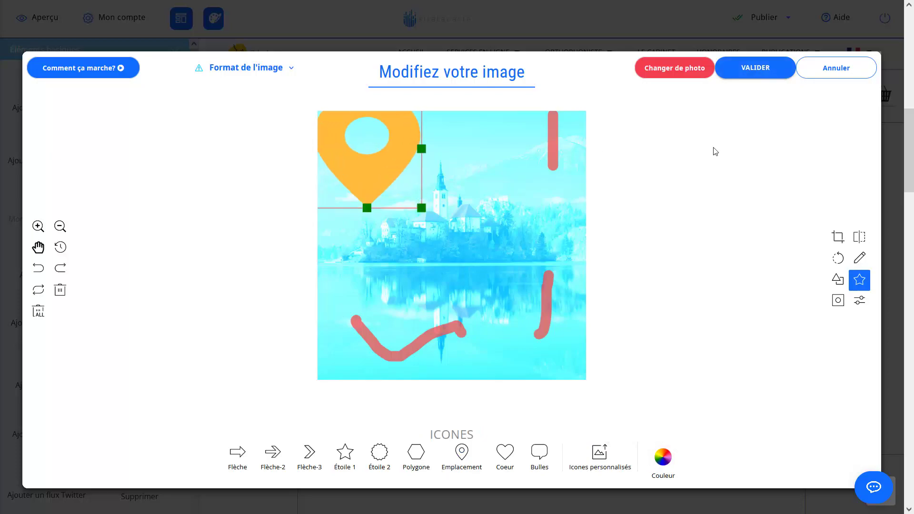
click(750, 72)
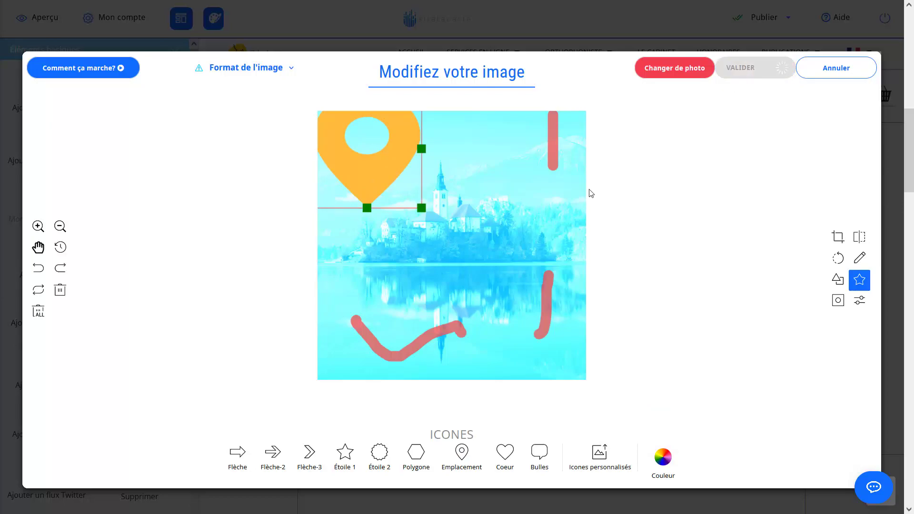